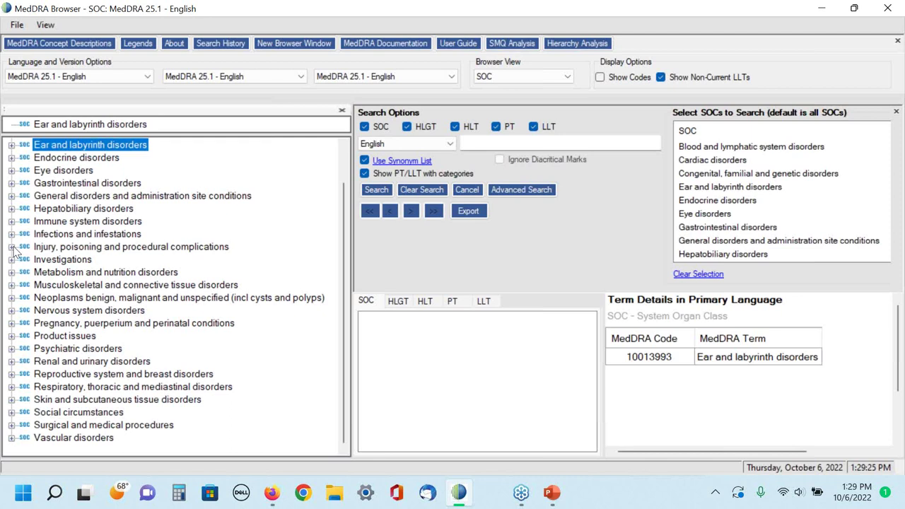
# Step: Drill down from Injury, poisoning and procedural complications through Medication errors, product use errors and issues NEC to the LLTs of Dose calculation error
pyautogui.click(12, 247)
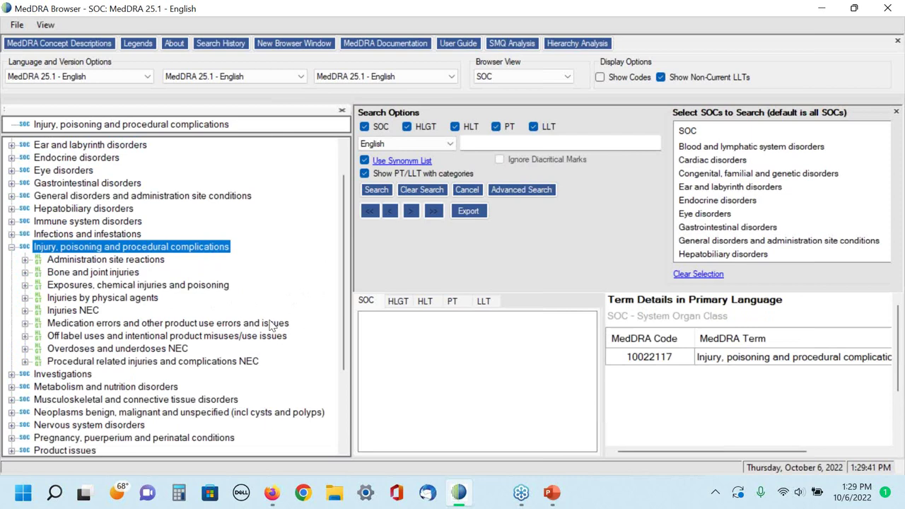
pyautogui.click(26, 324)
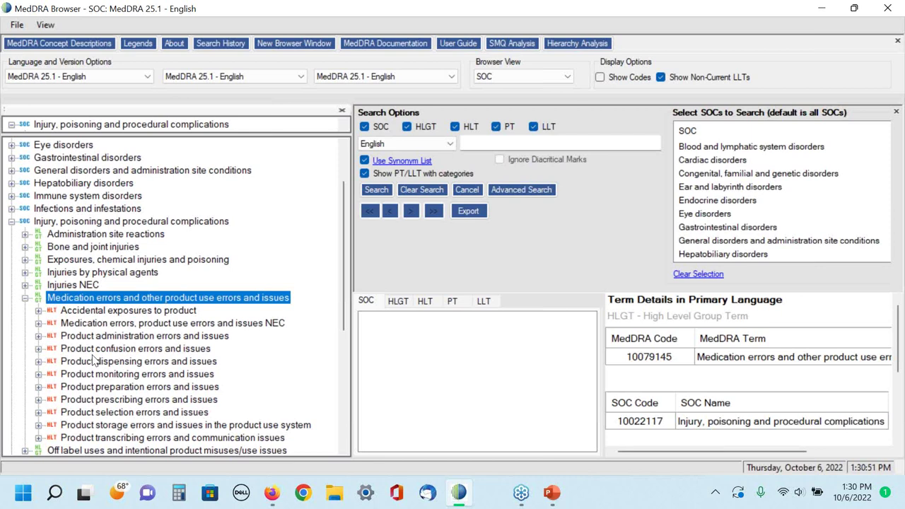
pyautogui.click(38, 324)
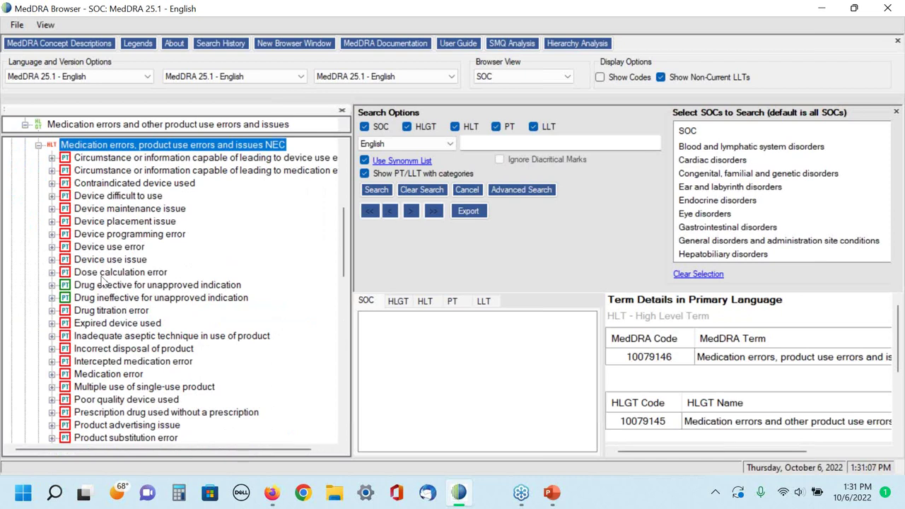
pyautogui.click(51, 272)
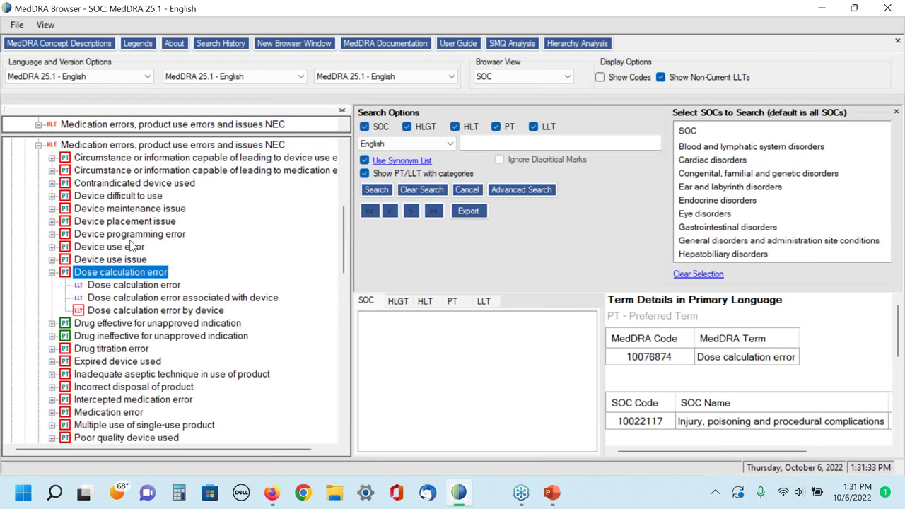
# Step: Collapse the entire SOC hierarchy
pyautogui.scroll(1, 157, 257)
pyautogui.click(170, 259)
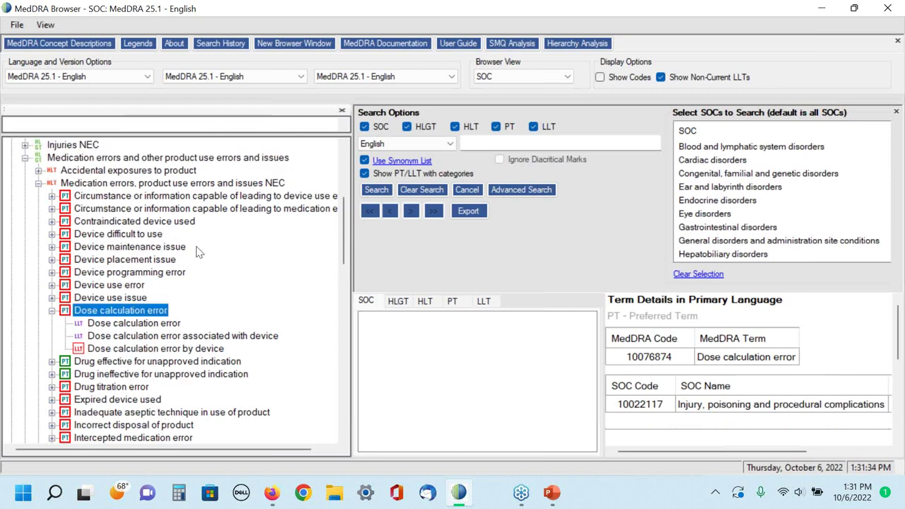
pyautogui.rightClick(219, 270)
pyautogui.click(264, 410)
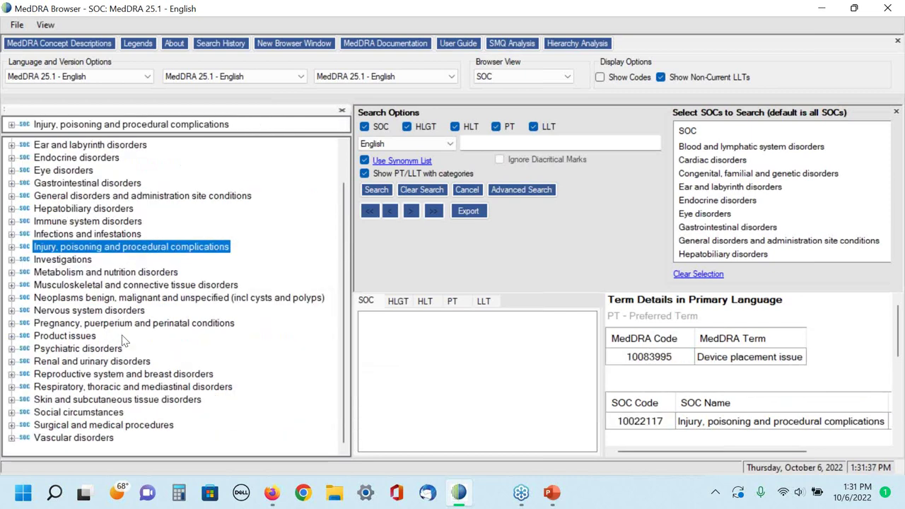
# Step: Expand Injury, poisoning and procedural complications down to Product administration errors and issues, and show the LLTs of the PT Accidental overdose
pyautogui.click(10, 246)
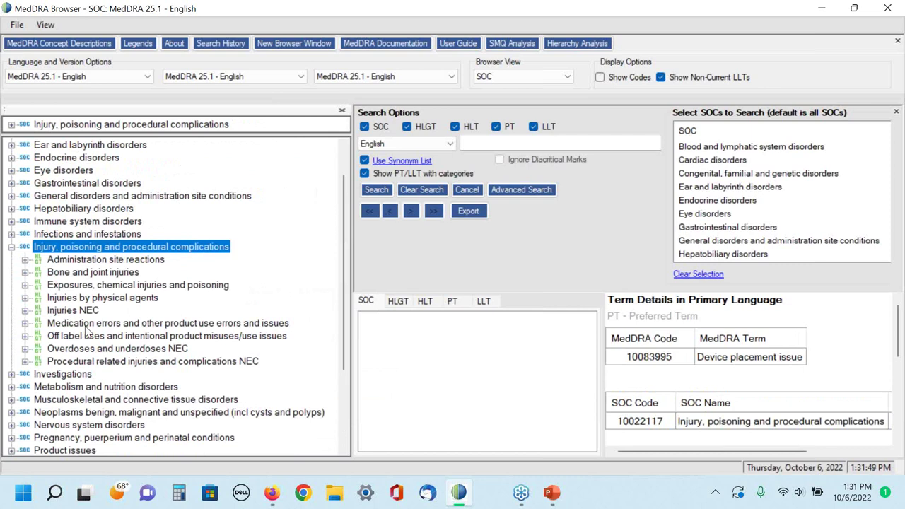
pyautogui.click(32, 332)
pyautogui.click(24, 323)
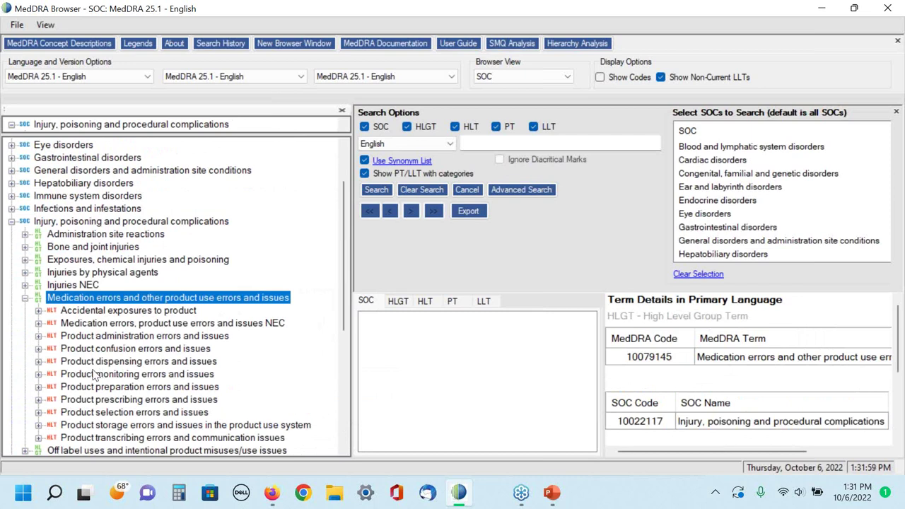
pyautogui.click(38, 337)
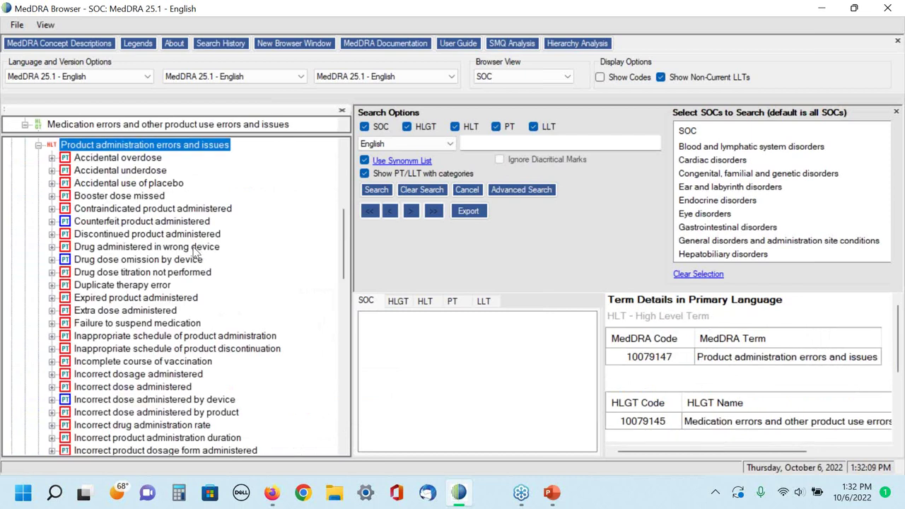
pyautogui.scroll(-1, 196, 254)
pyautogui.scroll(-2, 164, 255)
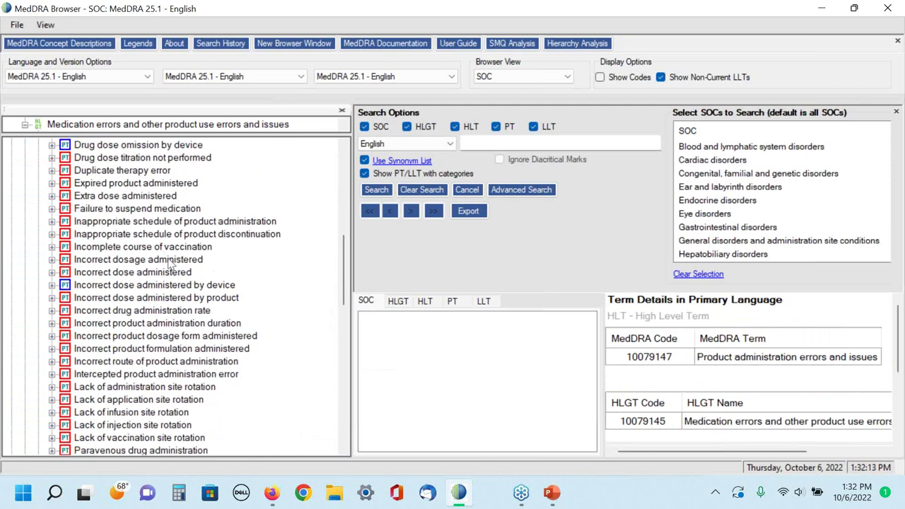
pyautogui.scroll(3, 167, 259)
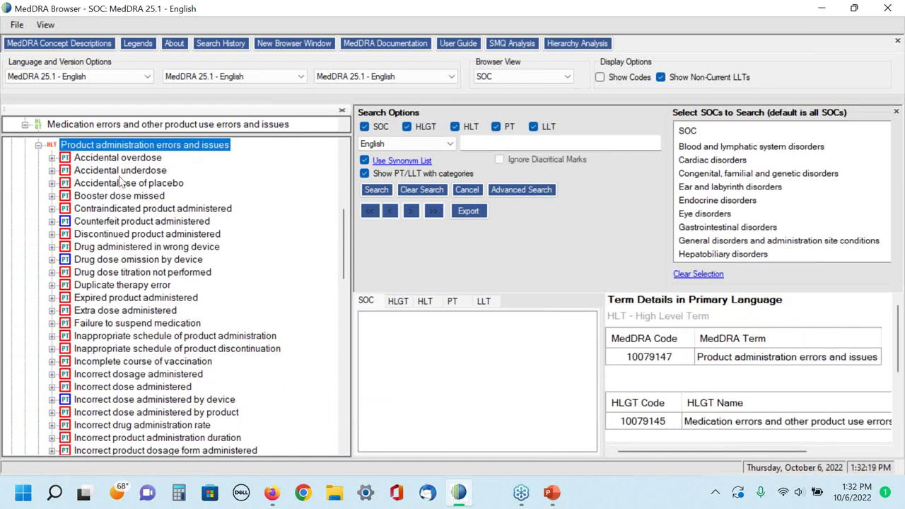
pyautogui.click(52, 159)
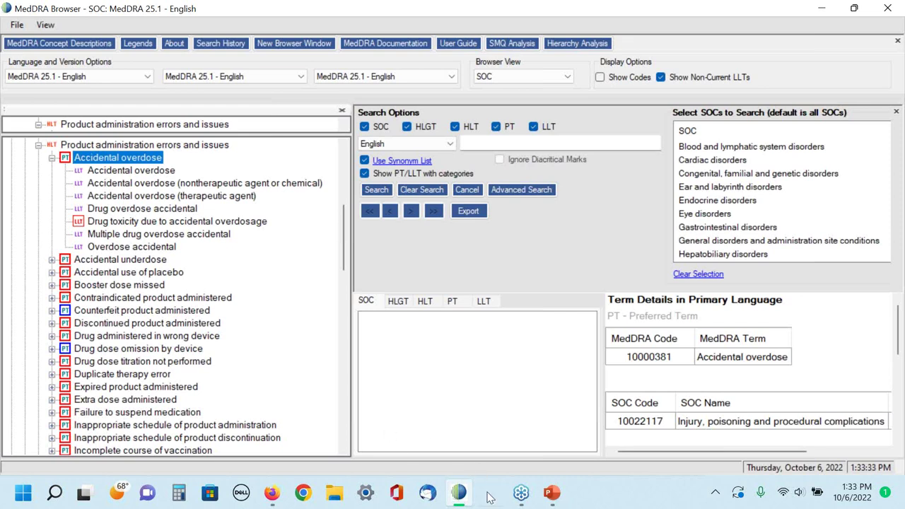
# Step: Collapse all levels of the hierarchy and switch to the PowerPoint slide show
pyautogui.rightClick(257, 309)
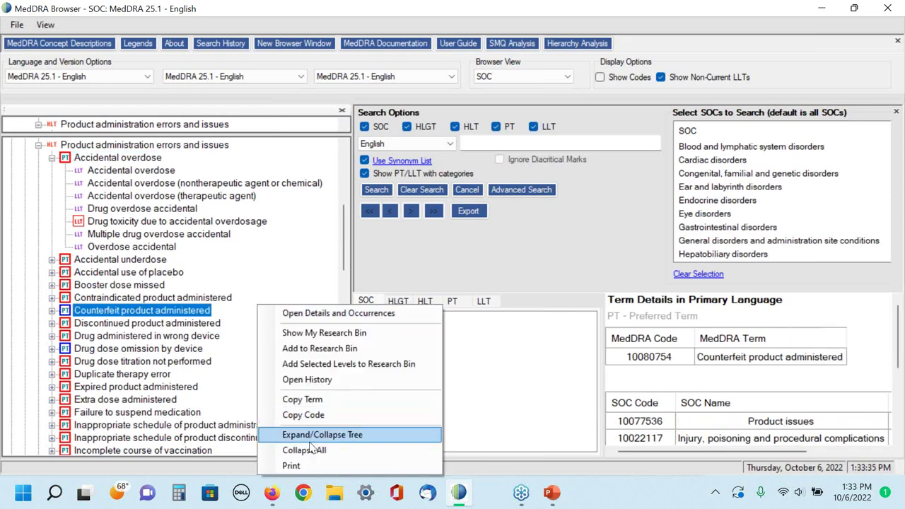
pyautogui.click(306, 450)
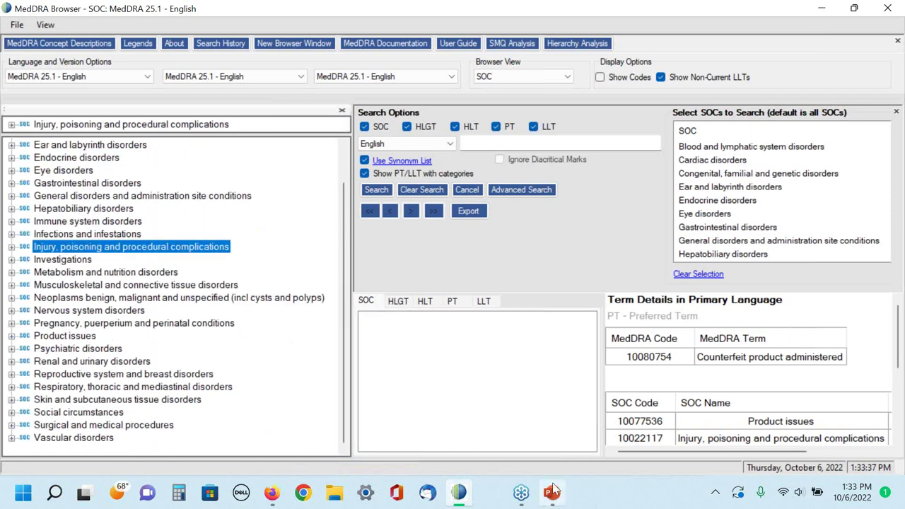
pyautogui.moveTo(547, 499)
pyautogui.click(548, 424)
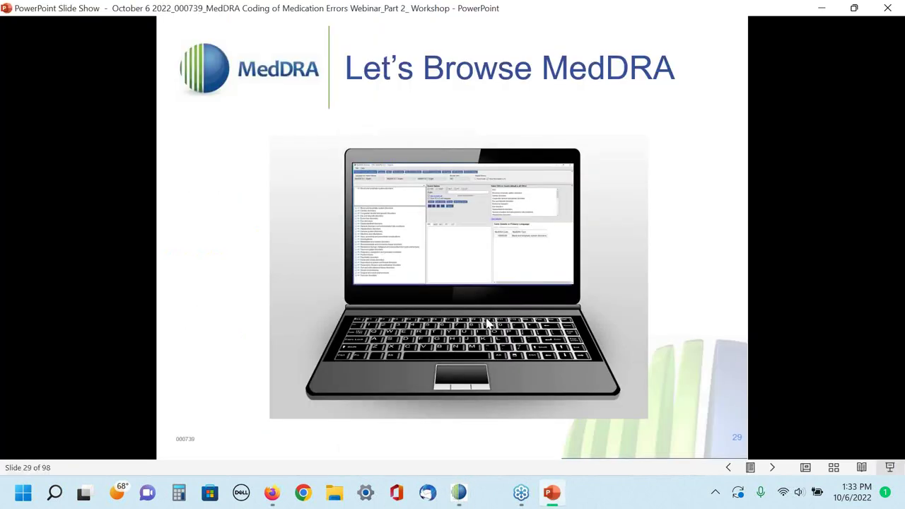
# Step: Advance to the Correct Answer - Case #1 slide and reveal all of its LLT and PT answers
pyautogui.click(489, 297)
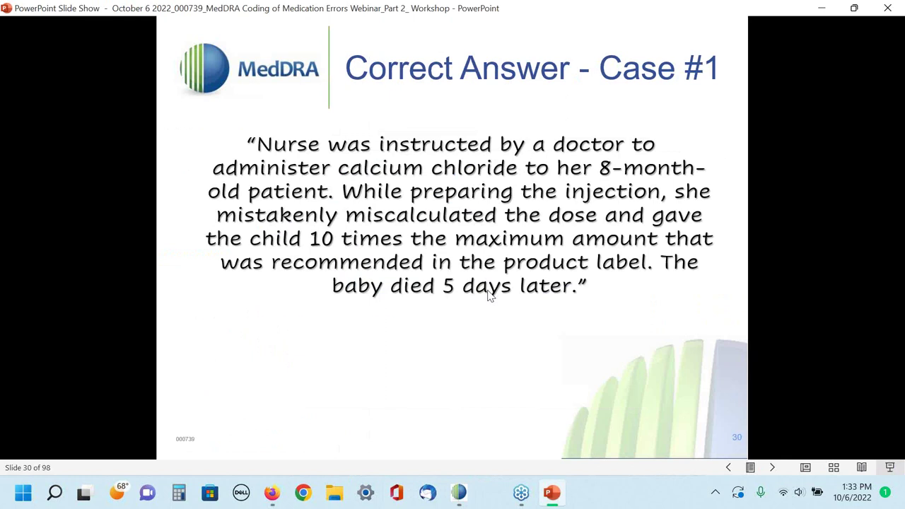
pyautogui.click(489, 297)
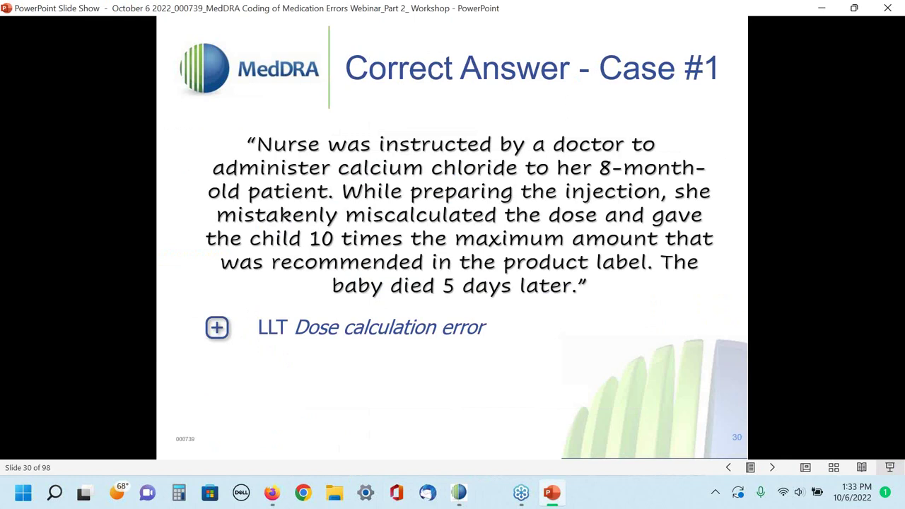
pyautogui.press('Right')
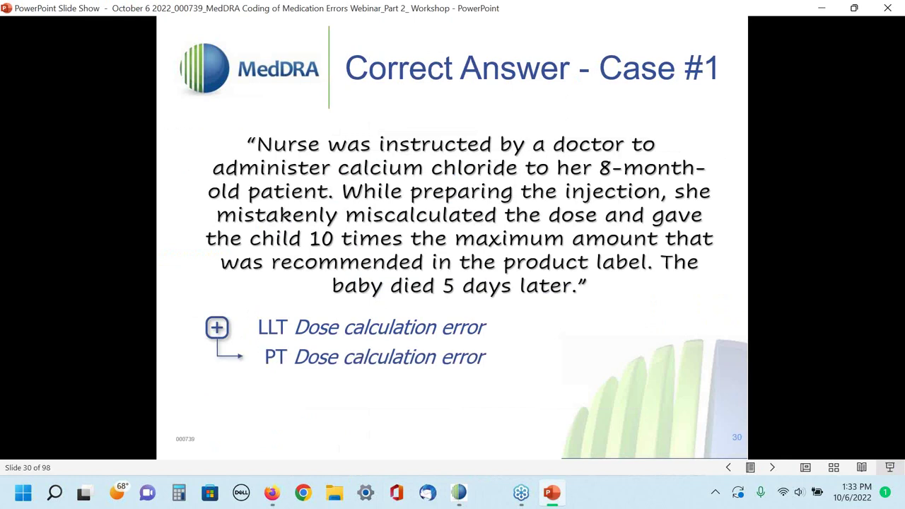
pyautogui.press('Right')
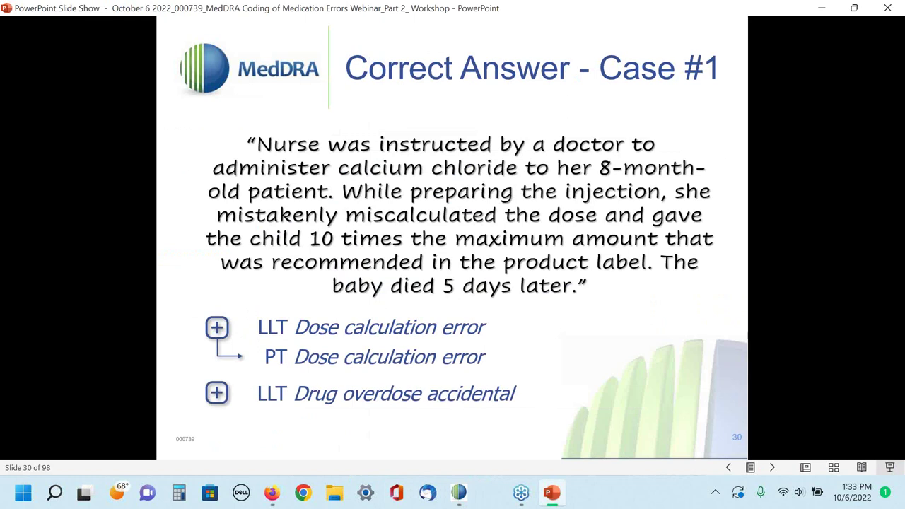
pyautogui.press('Right')
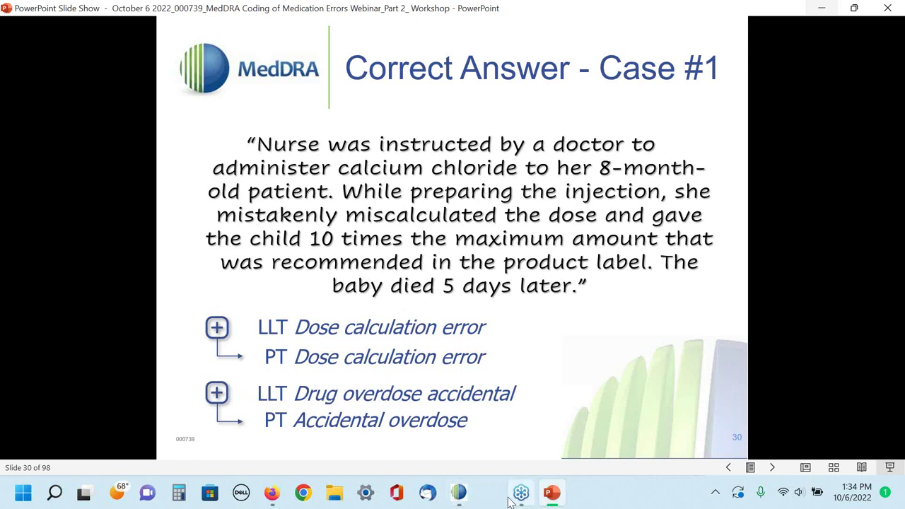
# Step: Switch to the MedDRA Browser and review the PTs under Medication errors, product use errors and issues NEC, closing that HLT again
pyautogui.click(458, 492)
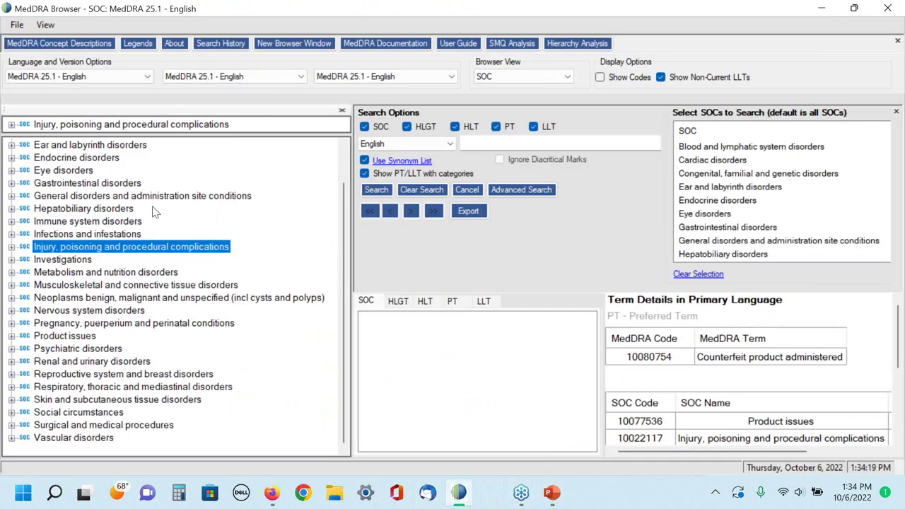
pyautogui.click(12, 246)
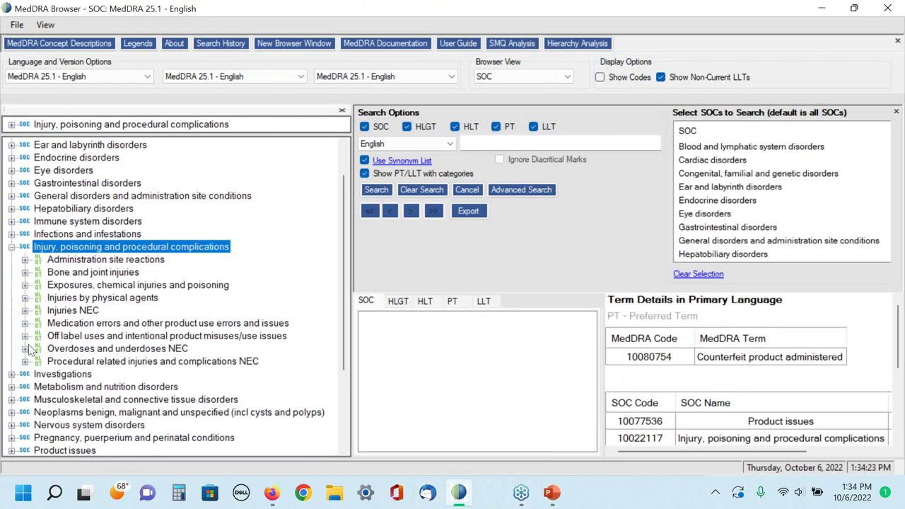
pyautogui.click(26, 323)
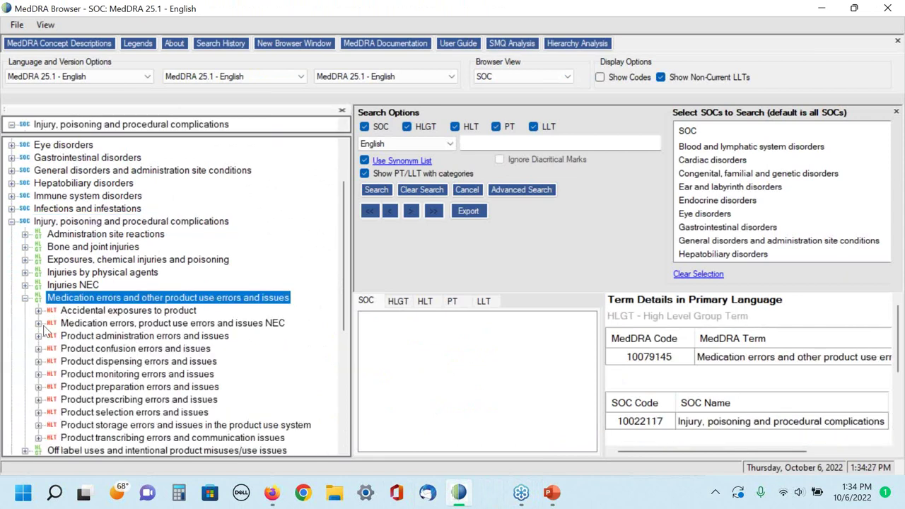
pyautogui.click(39, 323)
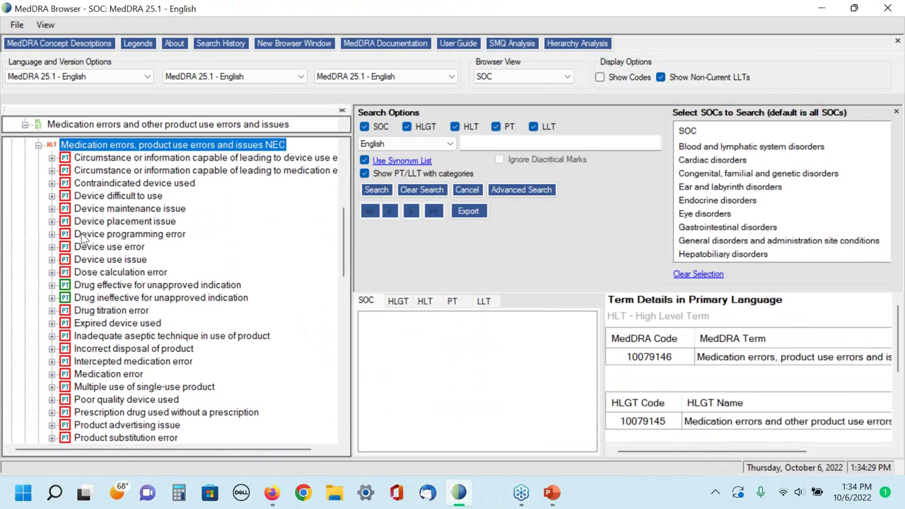
pyautogui.scroll(3, 113, 251)
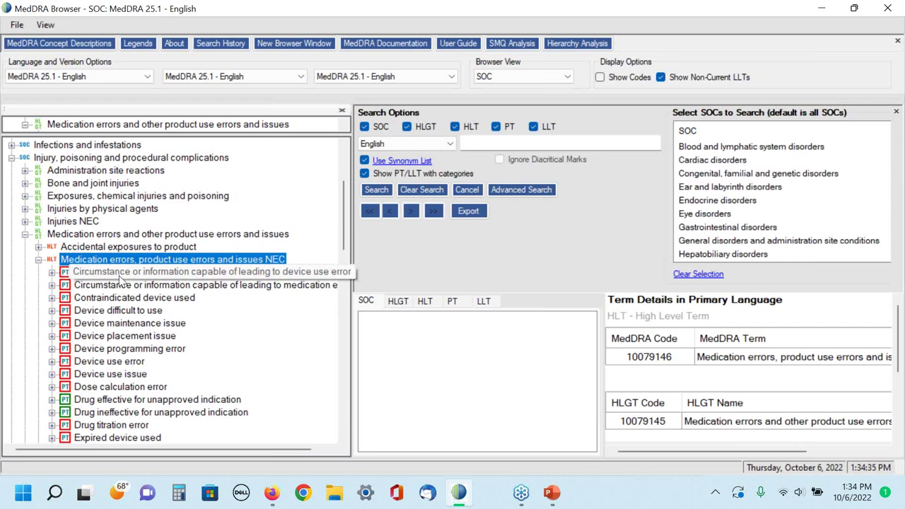
pyautogui.click(39, 260)
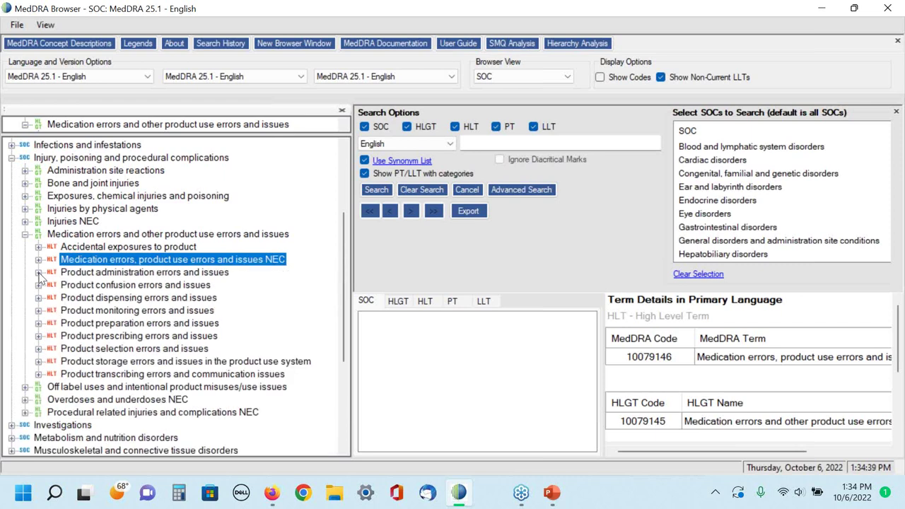
# Step: Expand the HLT Product administration errors and issues and show the LLTs under its PT Accidental overdose
pyautogui.click(39, 273)
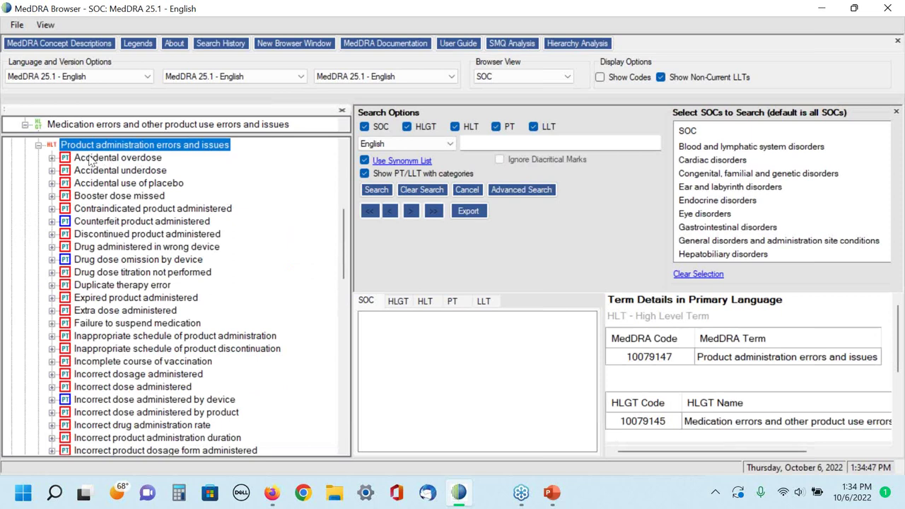
pyautogui.click(51, 158)
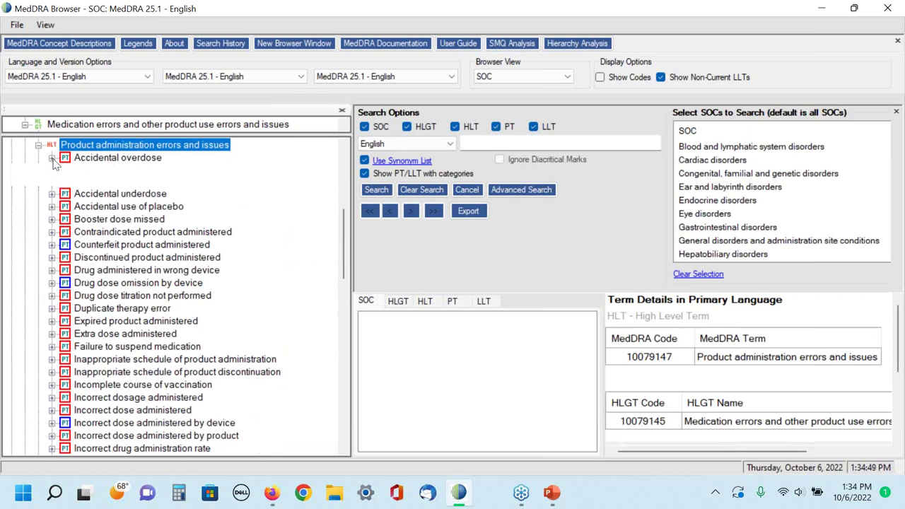
pyautogui.click(138, 158)
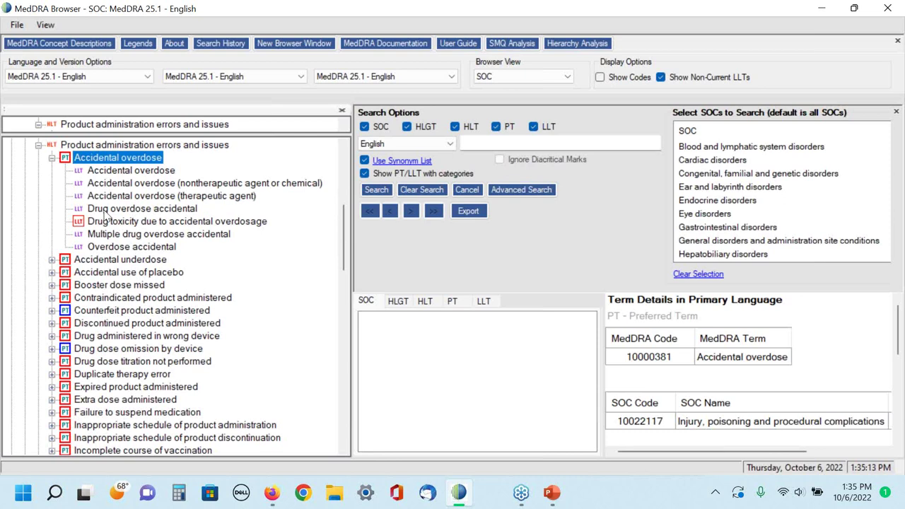
# Step: Switch back to the PowerPoint slide show
pyautogui.moveTo(553, 493)
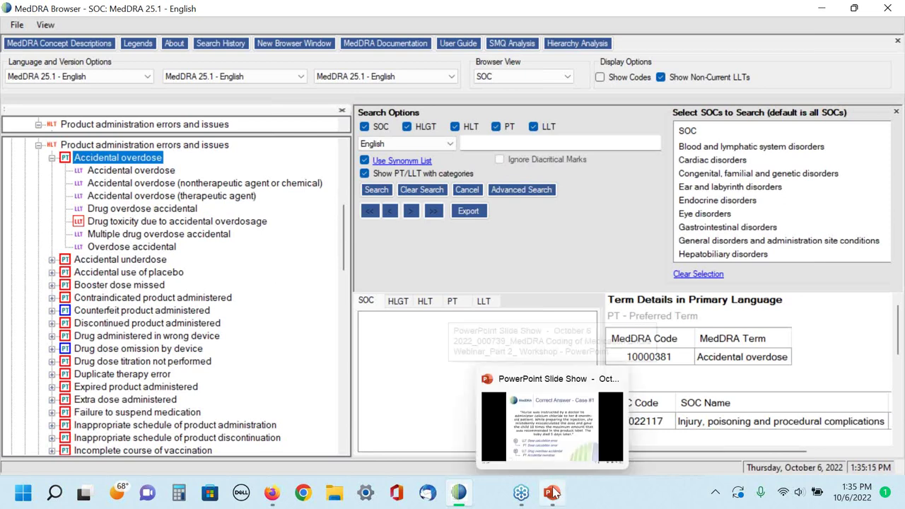
pyautogui.click(552, 496)
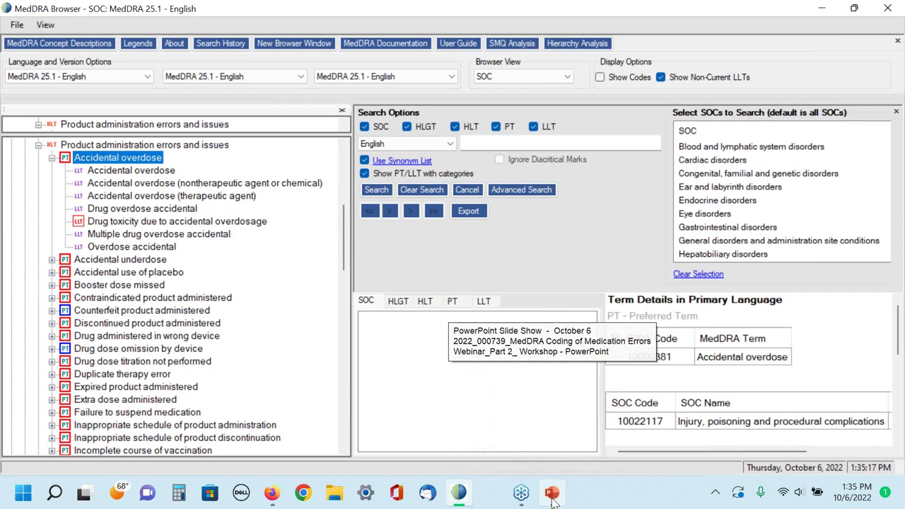
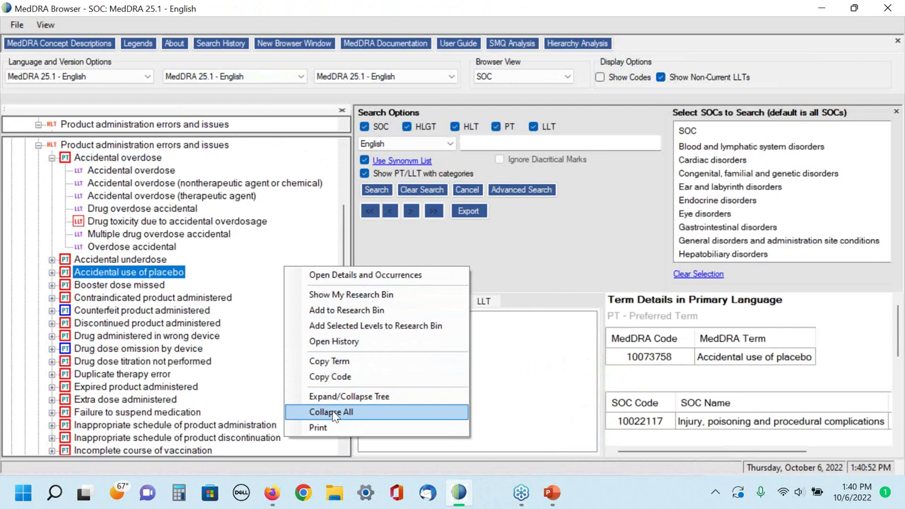
# Step: Collapse the hierarchy and reopen the SOC Injury, poisoning and procedural complications down to the PTs under the HLT Product administration errors and issues
pyautogui.click(325, 411)
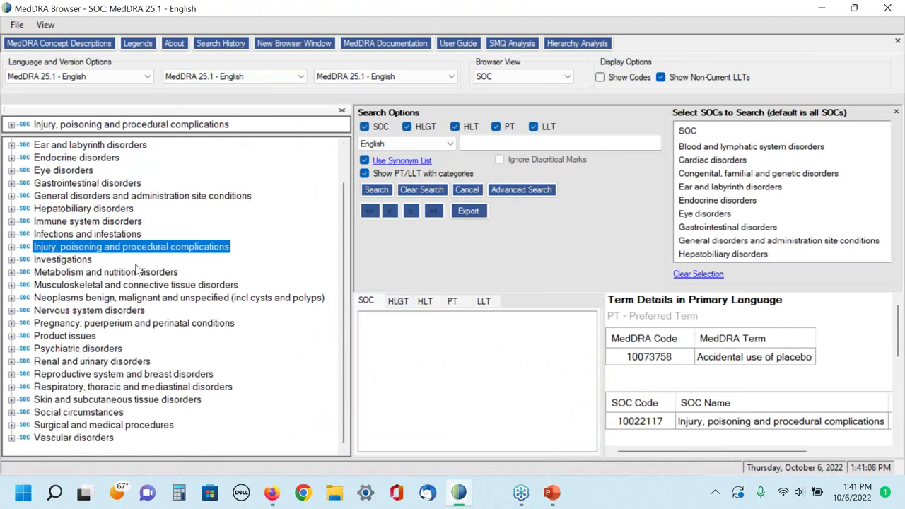
pyautogui.click(12, 247)
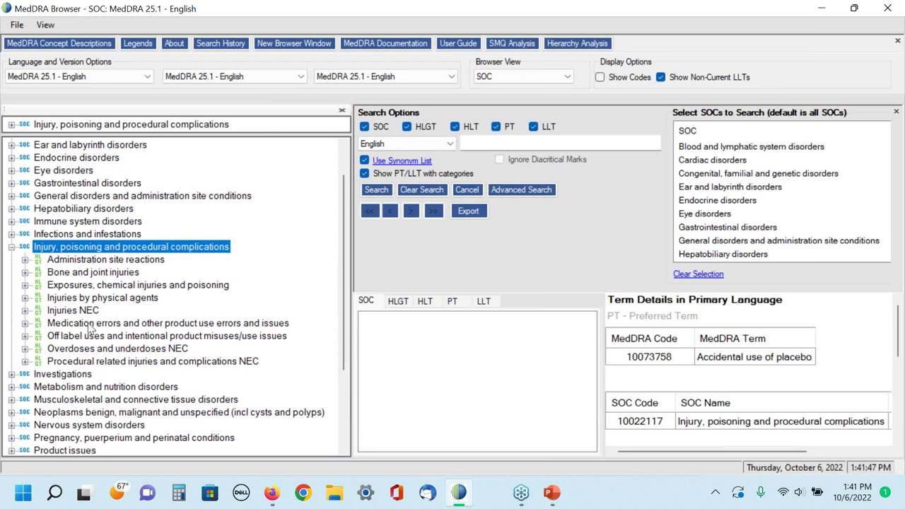
pyautogui.click(25, 323)
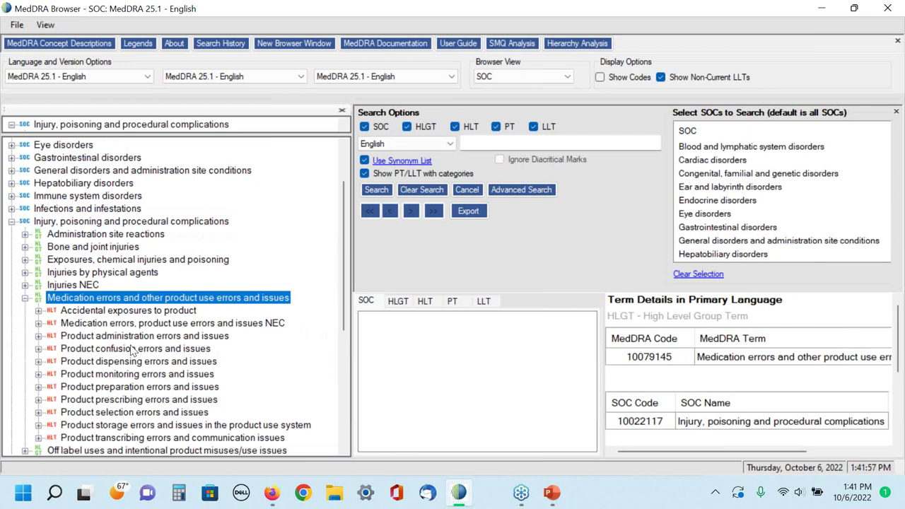
pyautogui.click(39, 336)
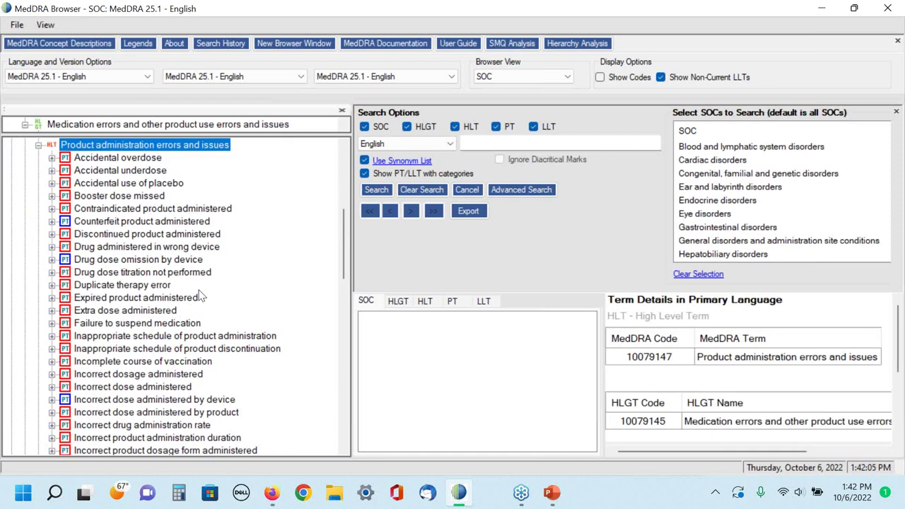
# Step: Show the LLTs under the PT Inappropriate schedule of product administration, closing the whole hierarchy again after reviewing them
pyautogui.scroll(1, 212, 254)
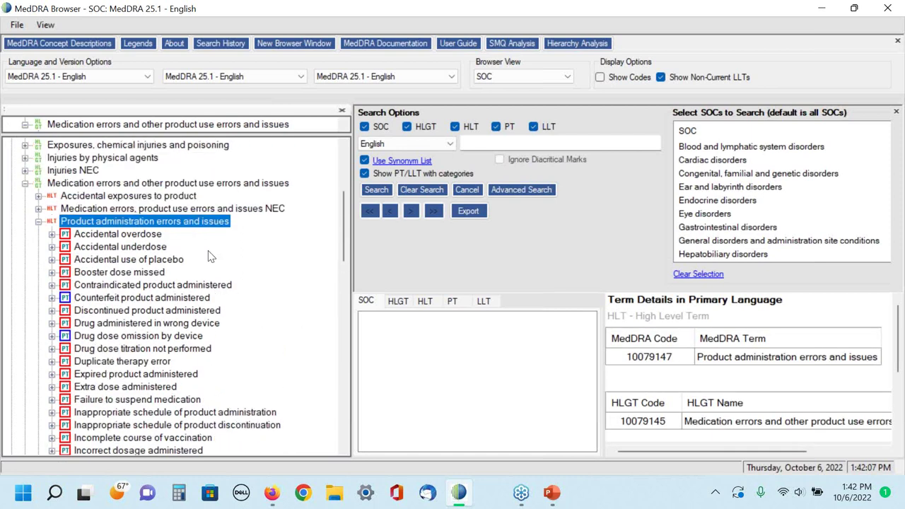
pyautogui.scroll(-10, 205, 261)
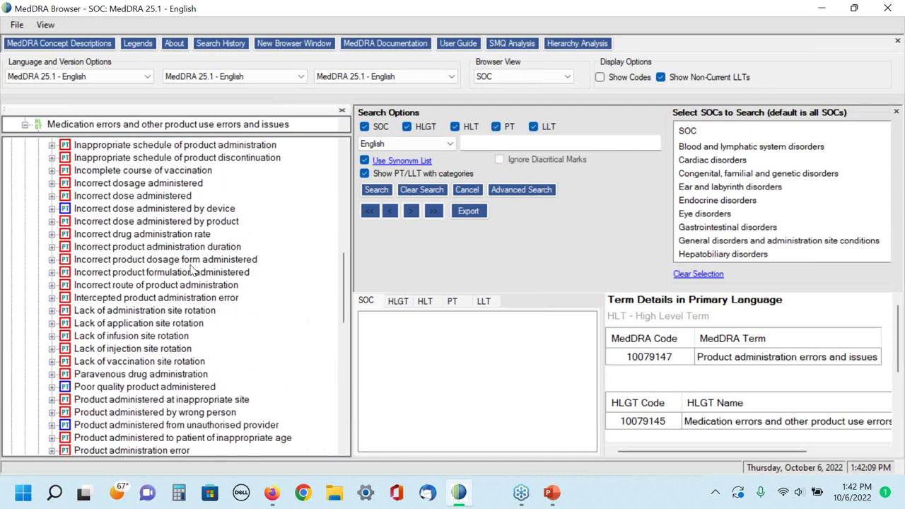
pyautogui.scroll(-2, 190, 273)
pyautogui.scroll(3, 190, 273)
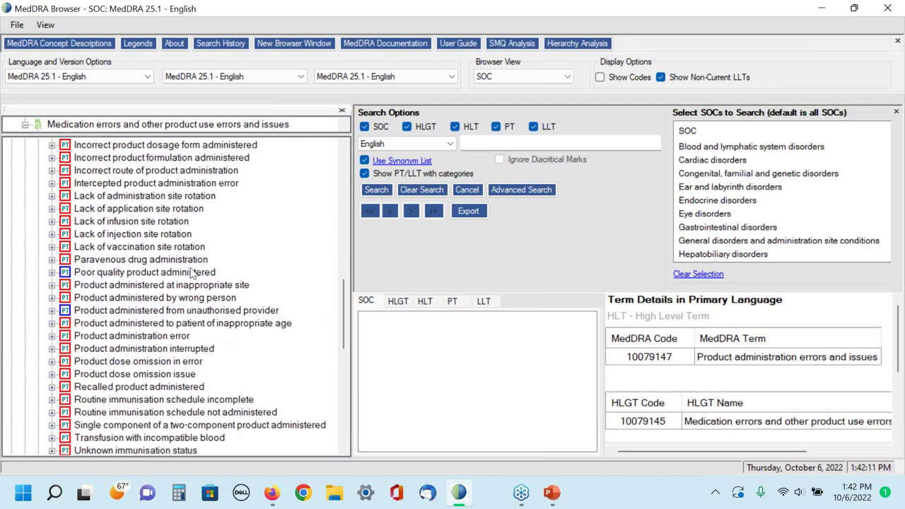
pyautogui.scroll(2, 190, 274)
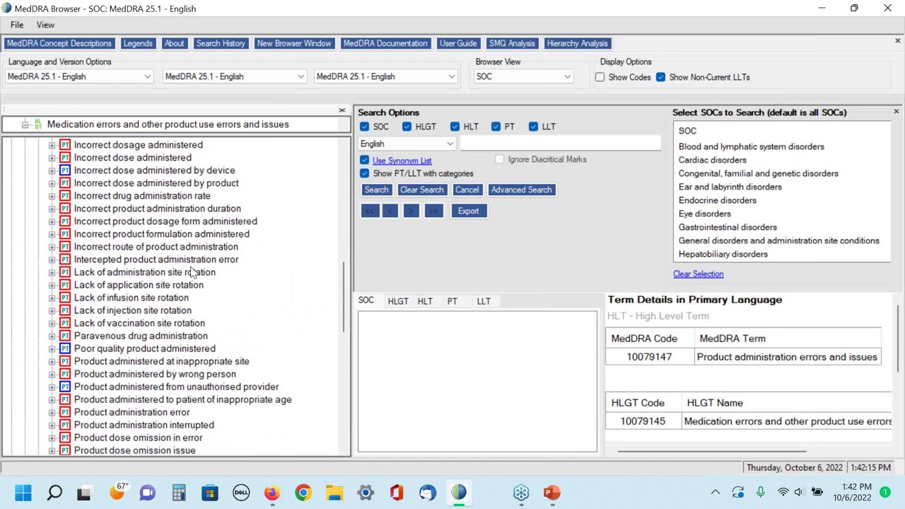
pyautogui.scroll(1, 195, 268)
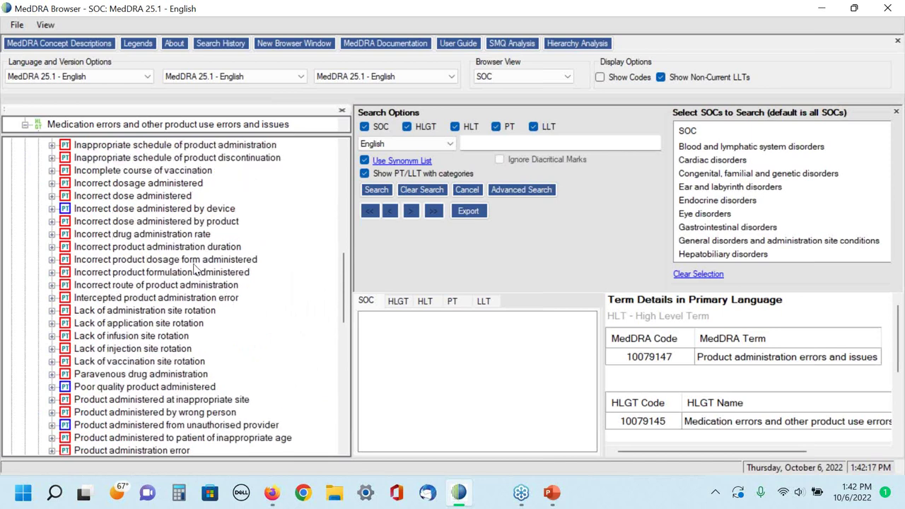
pyautogui.scroll(1, 197, 268)
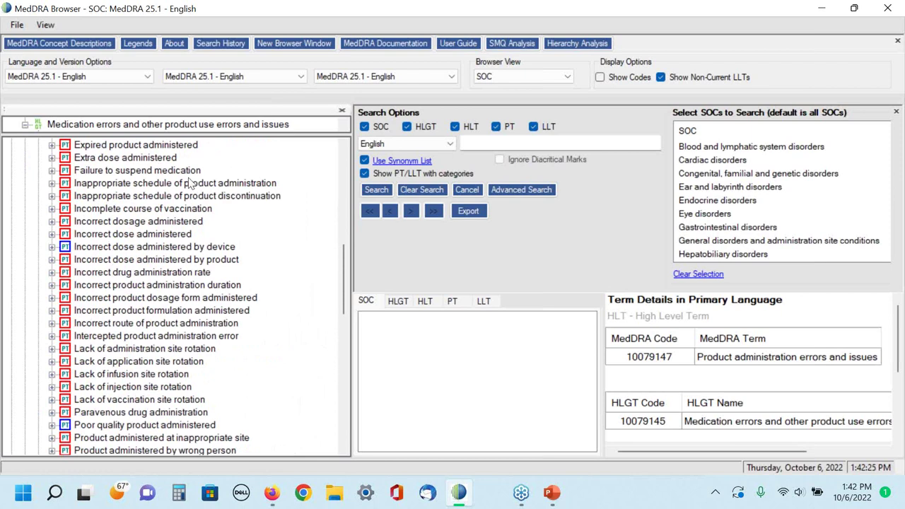
pyautogui.click(52, 183)
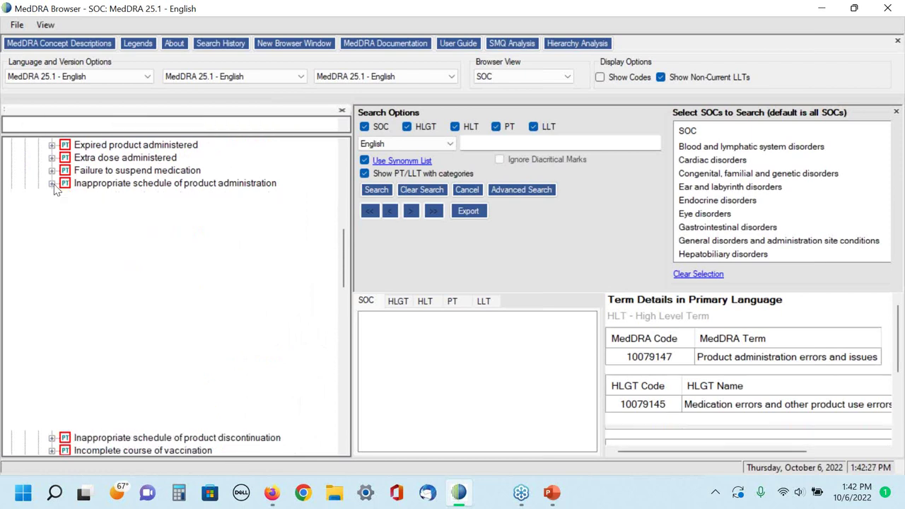
pyautogui.click(92, 183)
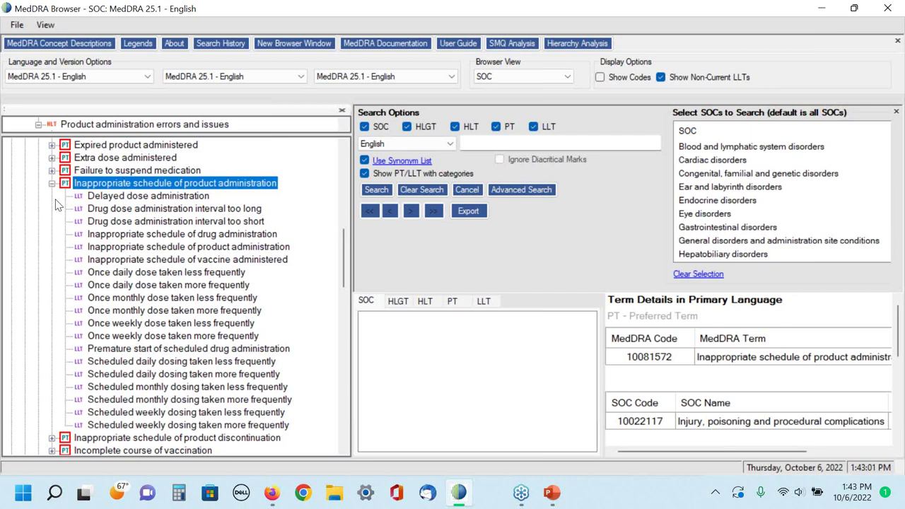
pyautogui.rightClick(302, 211)
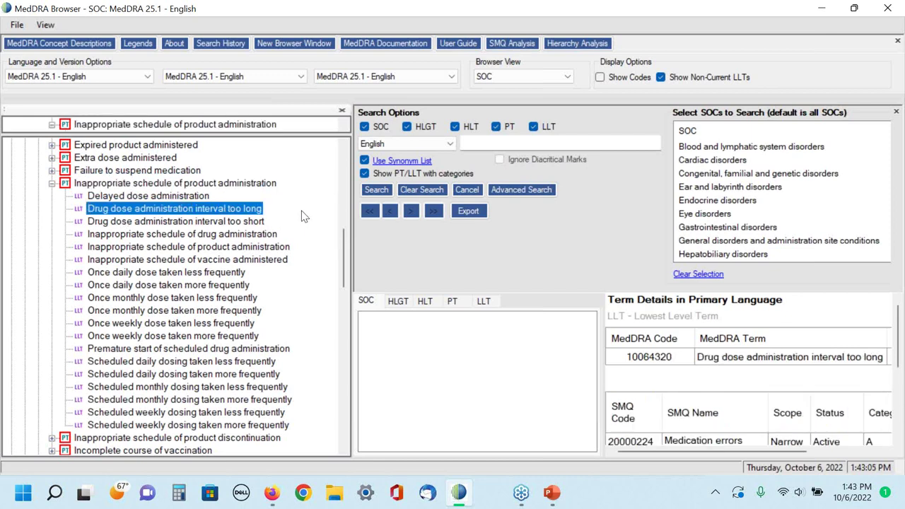
pyautogui.click(347, 357)
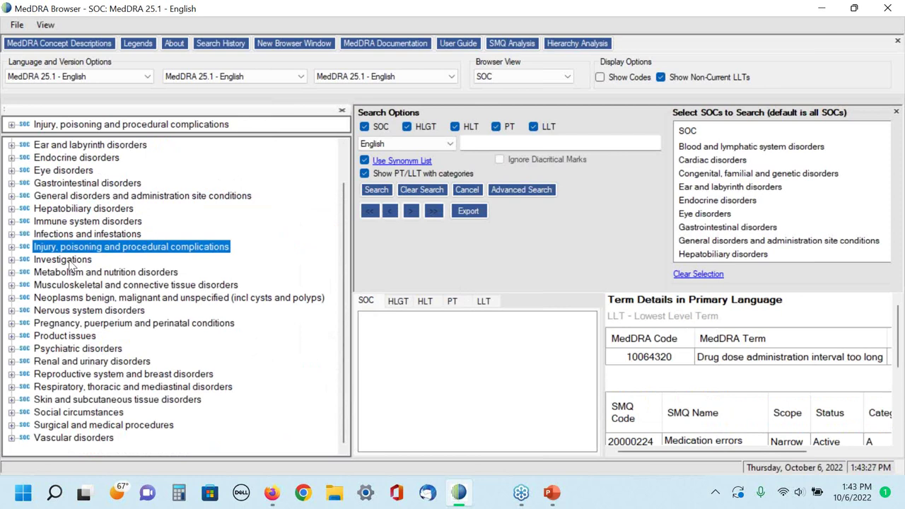
# Step: Search all levels for "QT" and review the LLTs in the Contains Search Results group
pyautogui.click(483, 142)
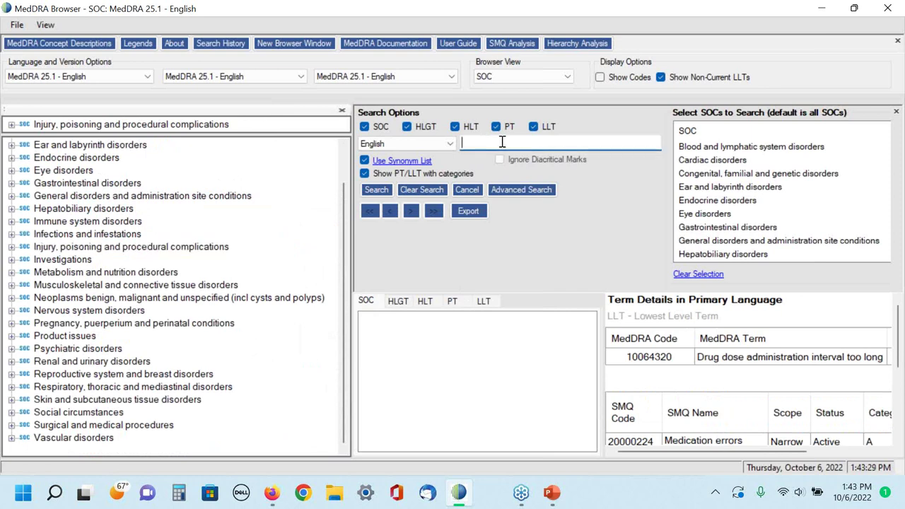
pyautogui.write('QT')
pyautogui.click(376, 189)
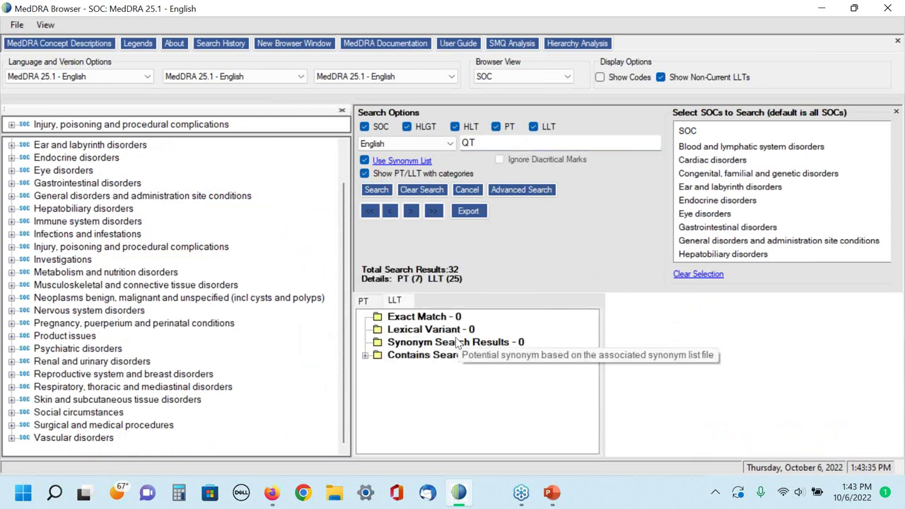
pyautogui.click(365, 356)
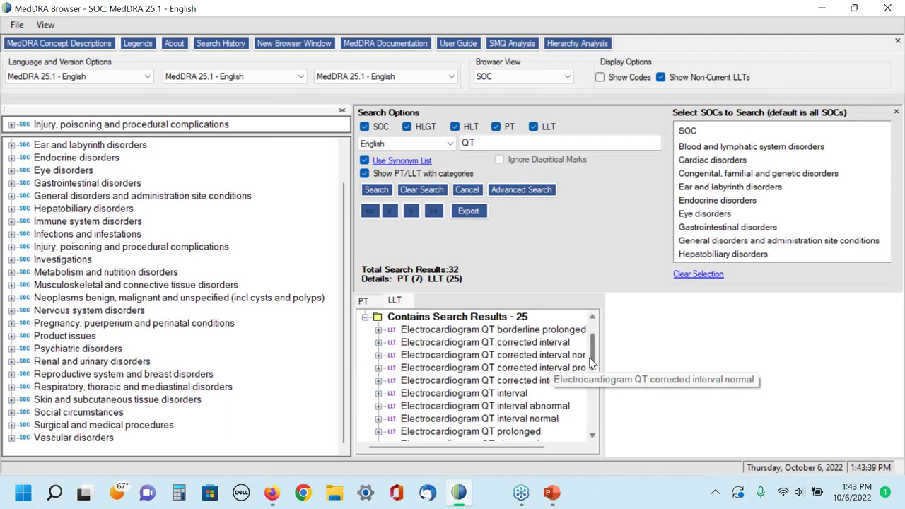
pyautogui.scroll(1, 594, 337)
pyautogui.scroll(-2, 592, 371)
pyautogui.scroll(-4, 592, 371)
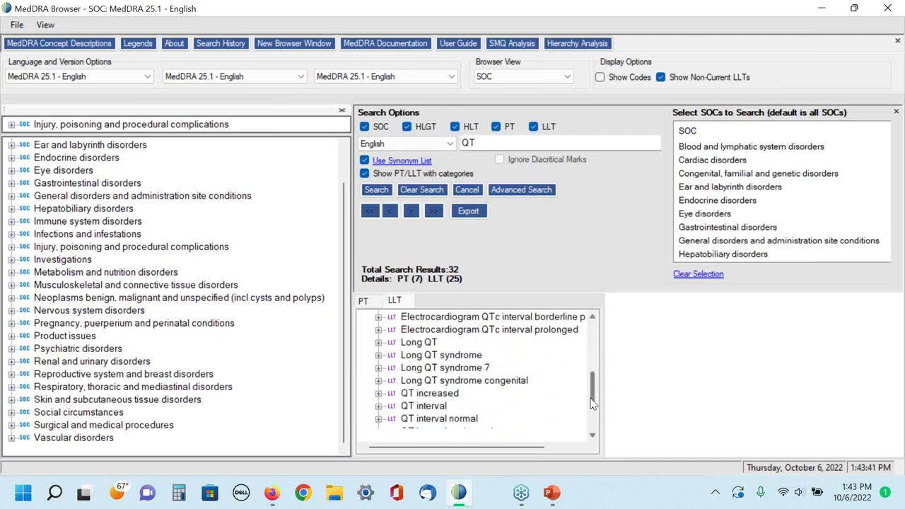
pyautogui.scroll(6, 591, 381)
pyautogui.scroll(1, 589, 357)
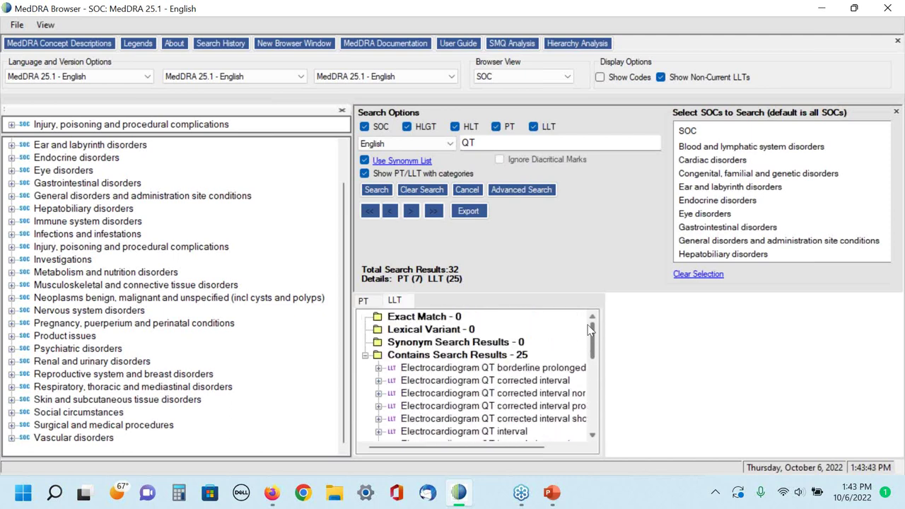
pyautogui.scroll(-8, 591, 389)
pyautogui.moveTo(591, 422); pyautogui.dragTo(590, 368)
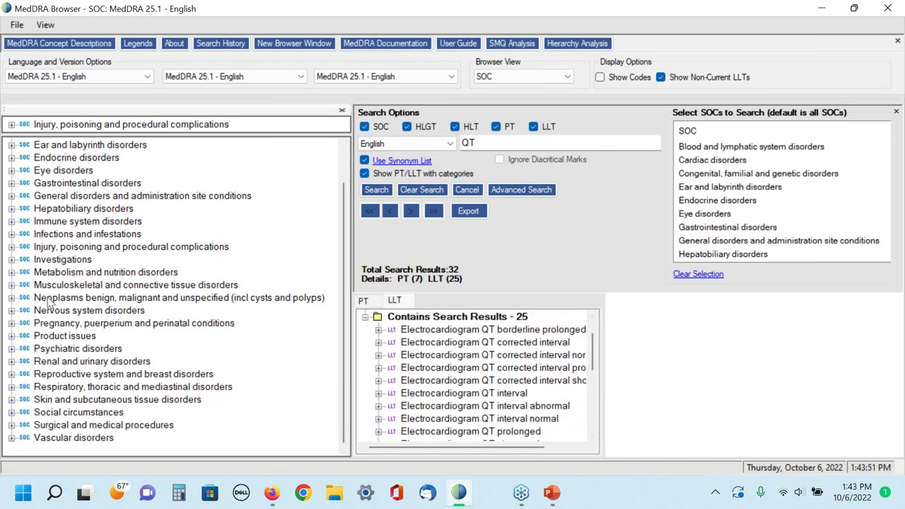
# Step: Drill down from the SOC Investigations through Cardiac and vascular investigations (excl enzyme tests) and ECG investigations to the LLTs under Electrocardiogram QT prolonged
pyautogui.click(12, 260)
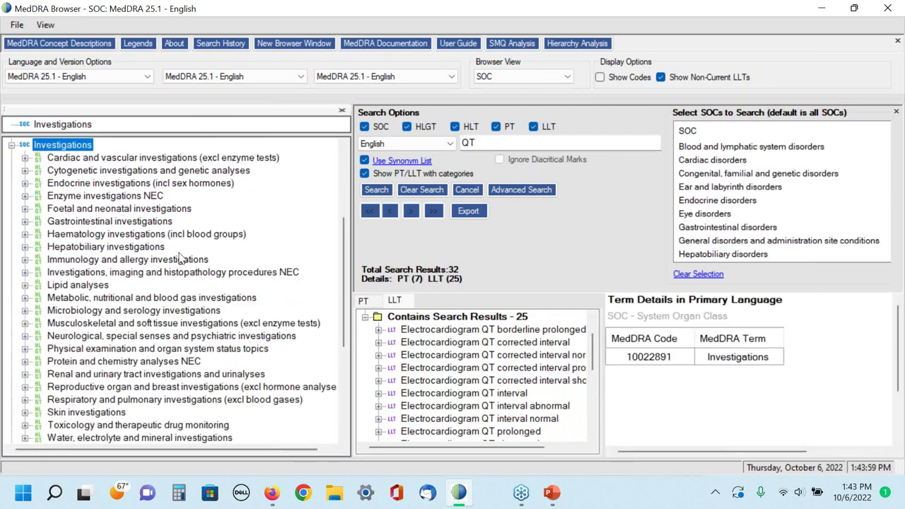
pyautogui.click(26, 159)
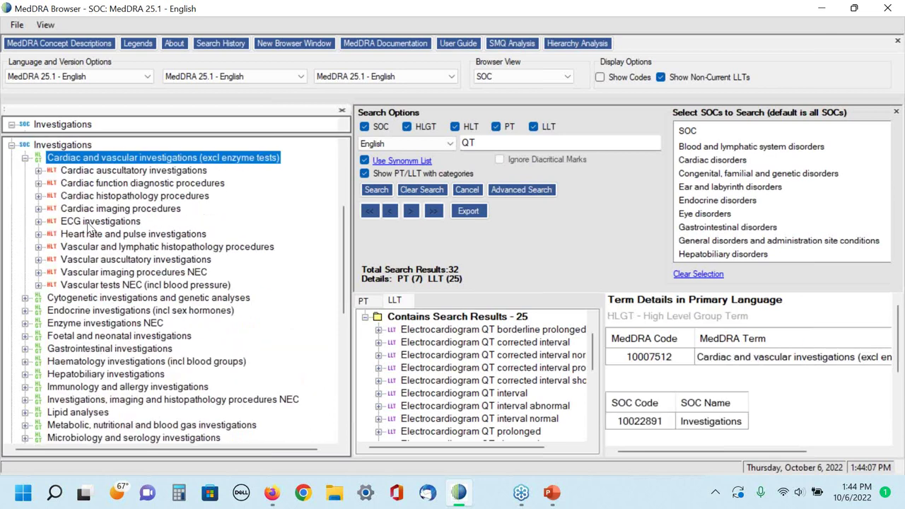
pyautogui.click(38, 222)
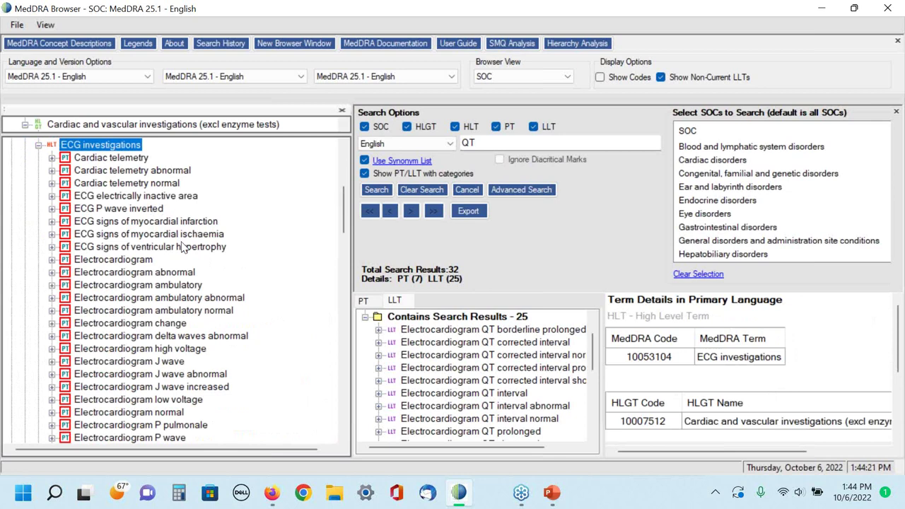
pyautogui.scroll(-2, 185, 247)
pyautogui.scroll(-5, 188, 249)
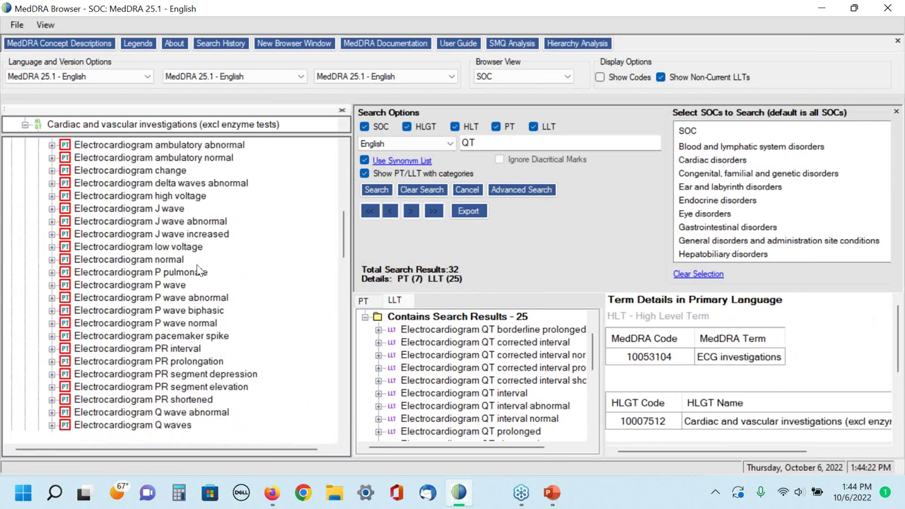
pyautogui.scroll(-3, 210, 290)
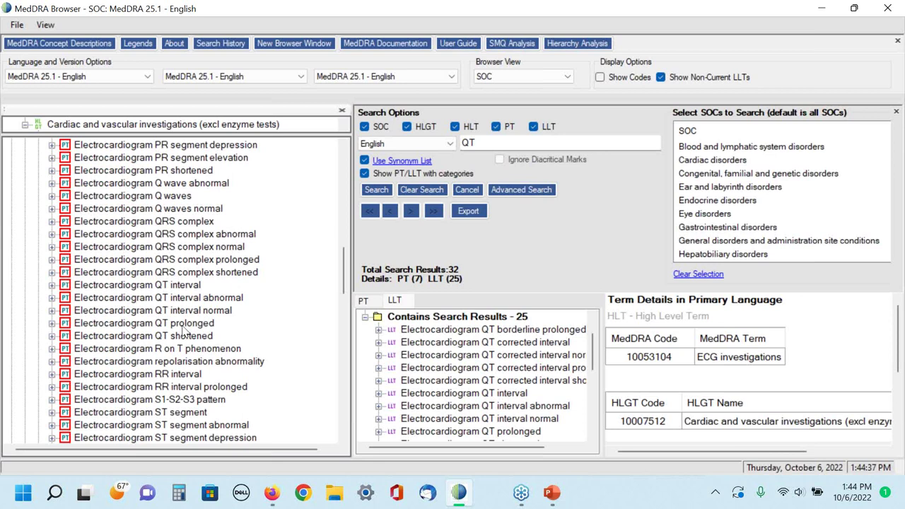
pyautogui.click(52, 323)
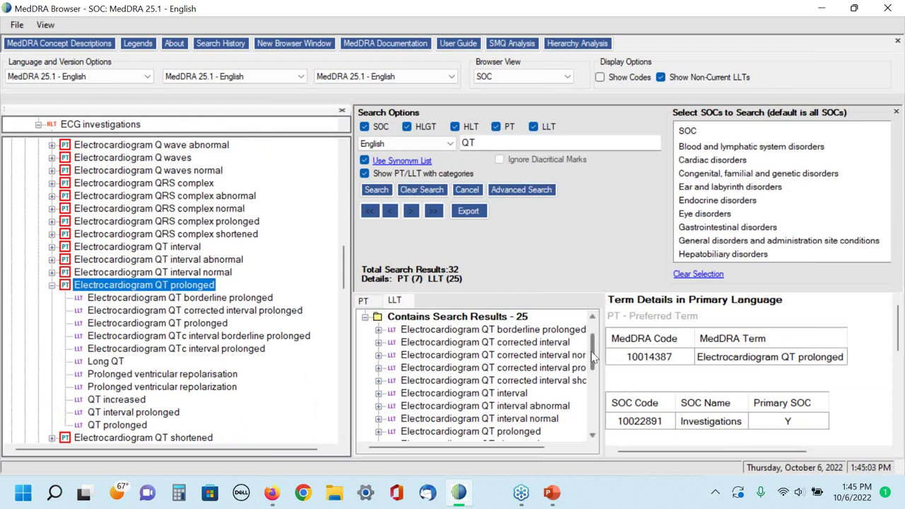
# Step: Locate the search result Electrocardiogram QTc interval prolonged in the SOC hierarchy and switch back to the PowerPoint slide show
pyautogui.moveTo(591, 351); pyautogui.dragTo(597, 365)
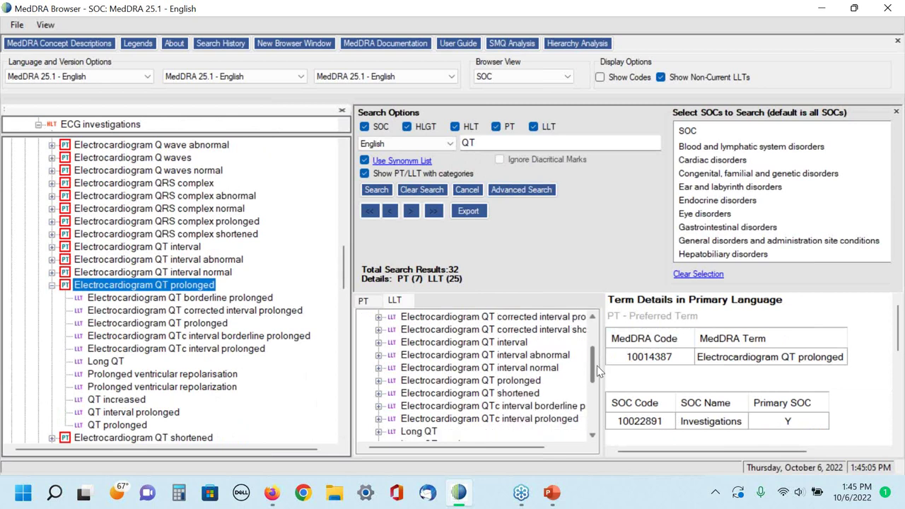
pyautogui.click(506, 419)
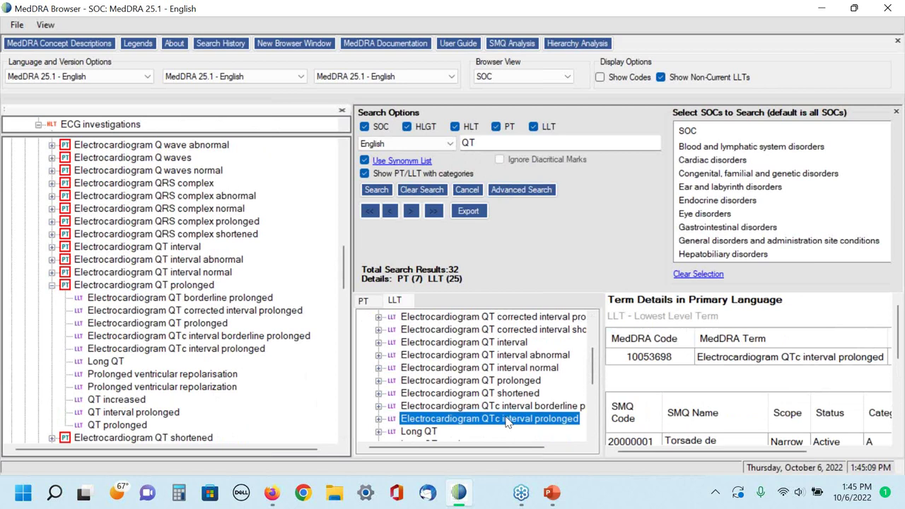
pyautogui.rightClick(506, 419)
pyautogui.click(556, 313)
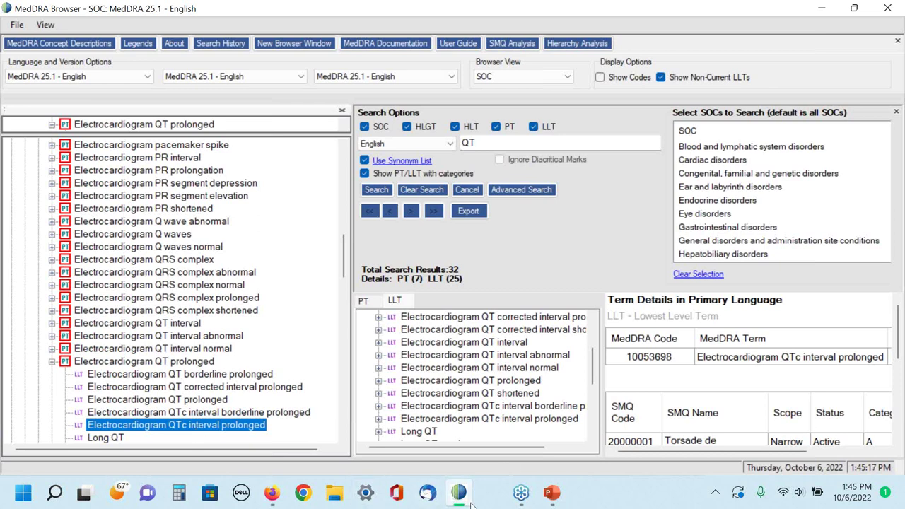
pyautogui.click(552, 494)
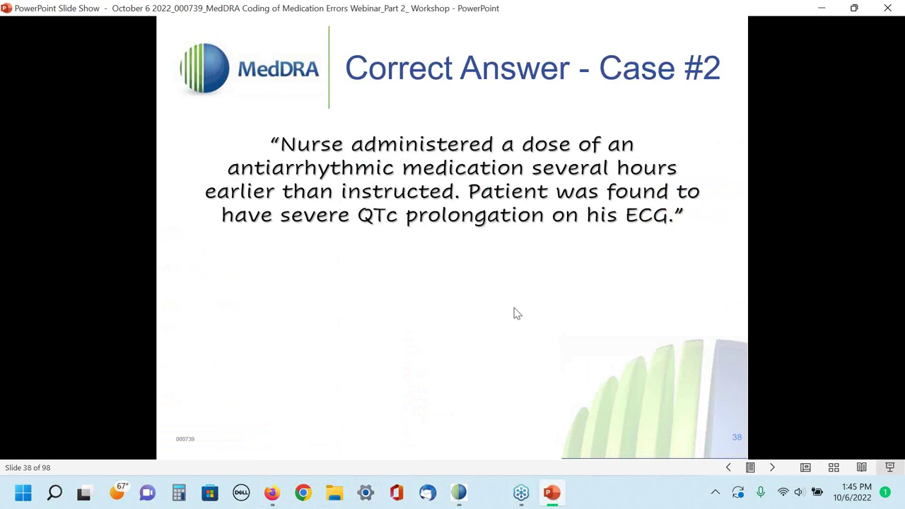
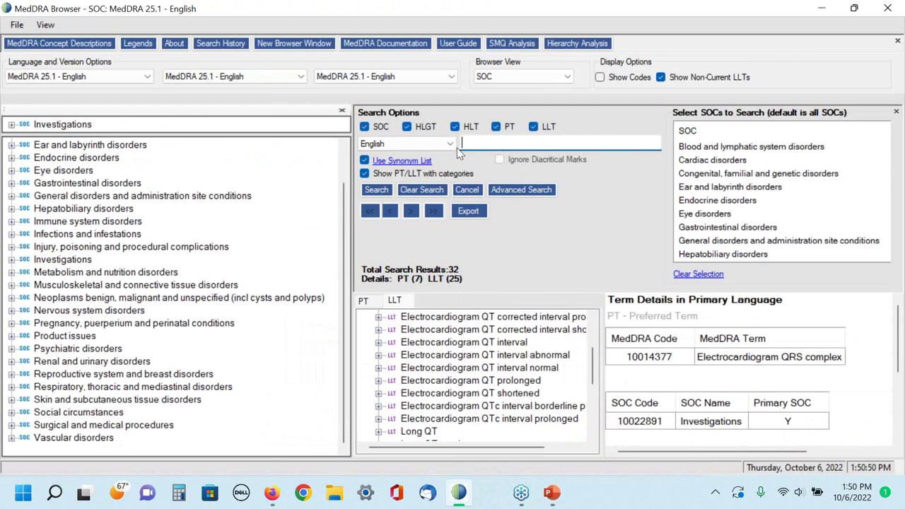
# Step: Search the MedDRA Browser for "thera inter" and review the LLTs in the Contains Search Results group
pyautogui.write('thera inter')
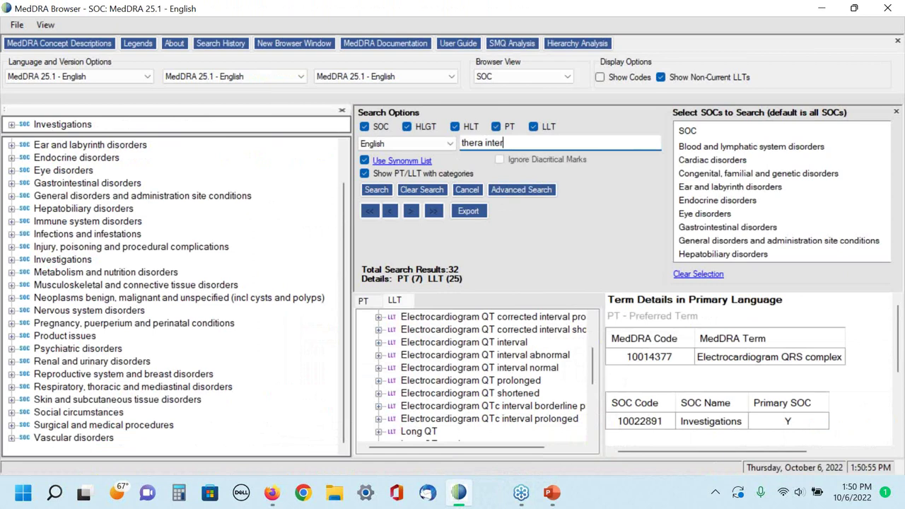
pyautogui.click(386, 191)
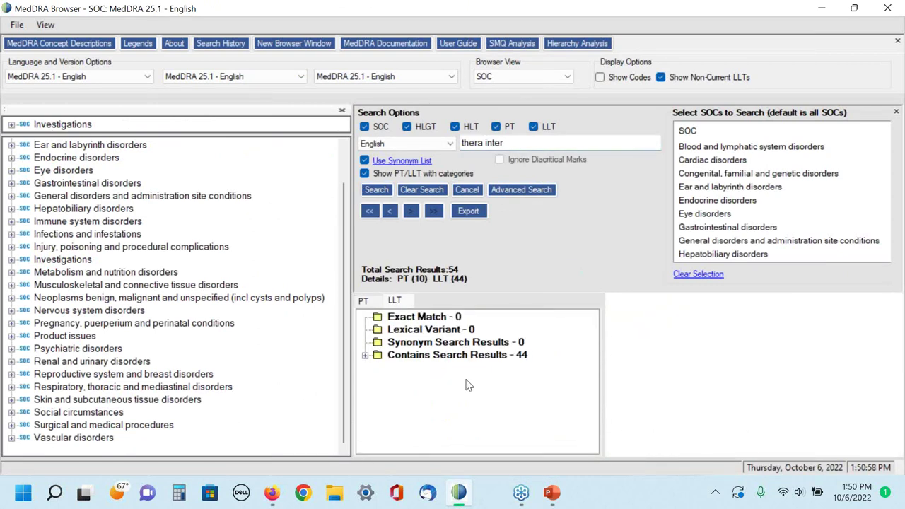
pyautogui.click(365, 357)
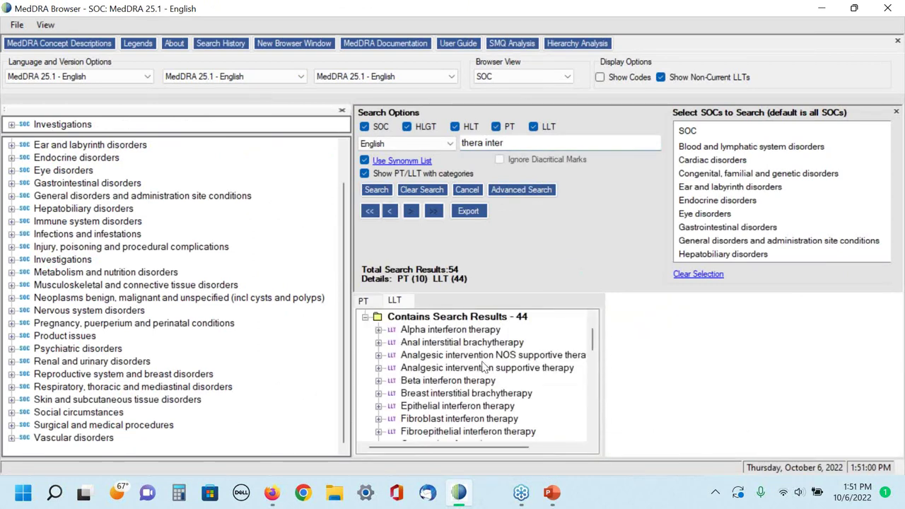
pyautogui.scroll(-5, 481, 368)
pyautogui.scroll(-5, 478, 379)
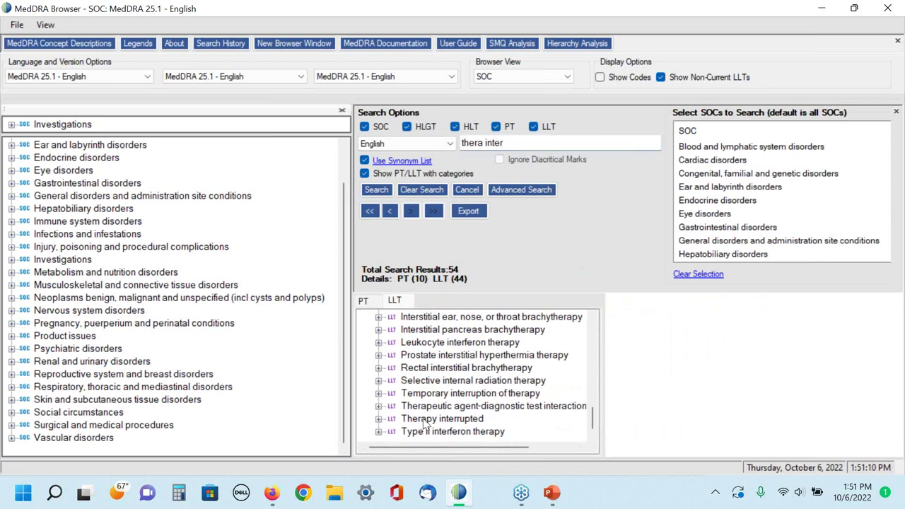
# Step: Expand the search result LLT Therapy interrupted upward through its PT, HLT Therapeutic procedures NEC and HLGT to the SOC level
pyautogui.click(378, 419)
pyautogui.click(392, 432)
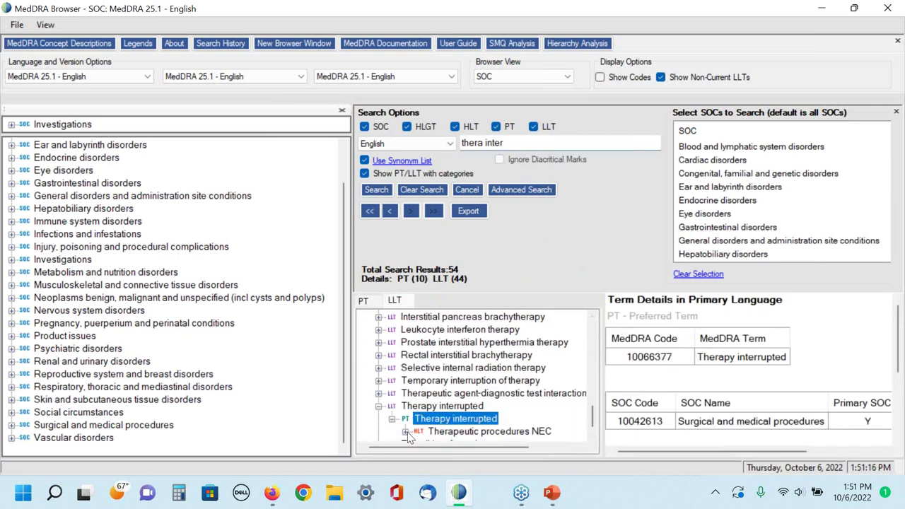
pyautogui.click(405, 431)
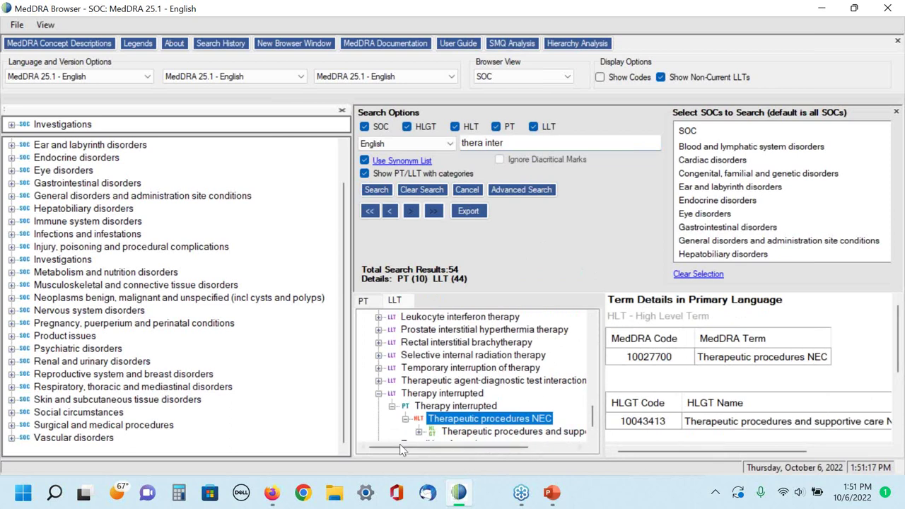
pyautogui.click(592, 434)
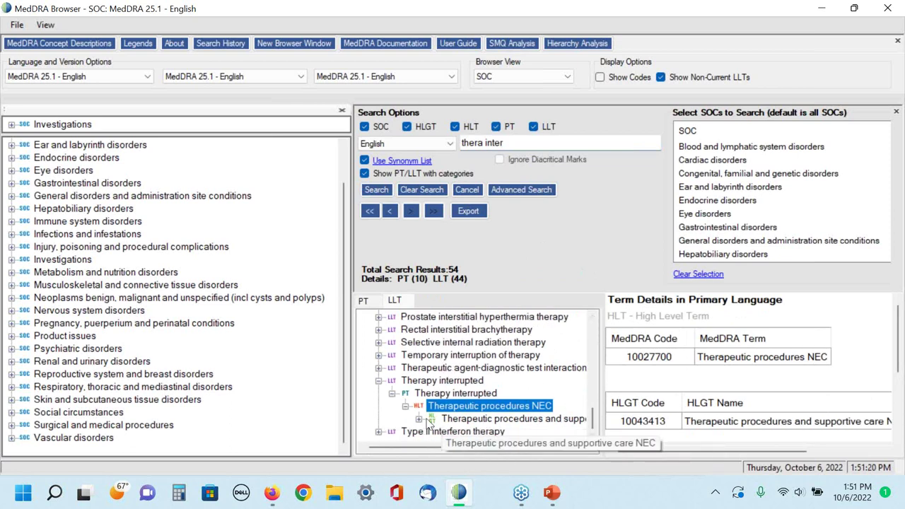
pyautogui.doubleClick(487, 418)
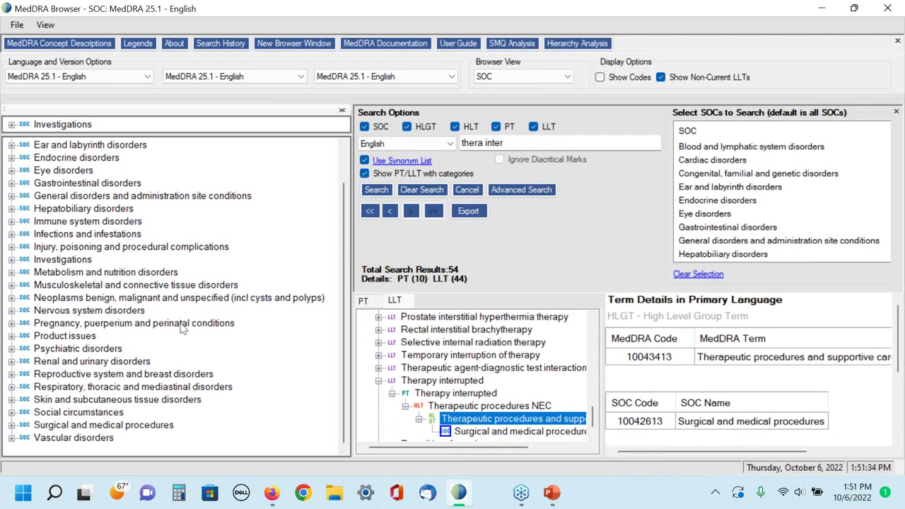
# Step: Drill down from the SOC Surgical and medical procedures through Therapeutic procedures and supportive care NEC to the PTs under Therapeutic procedures NEC
pyautogui.click(11, 425)
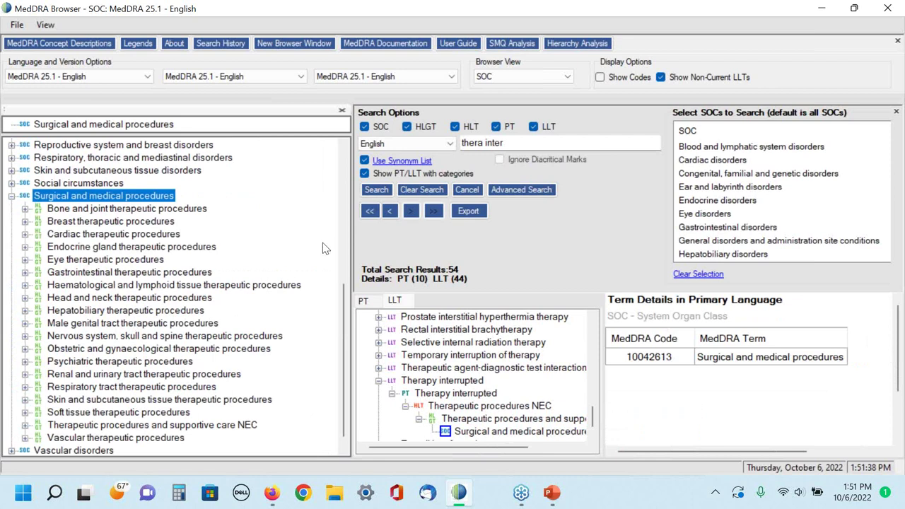
pyautogui.scroll(-1, 343, 314)
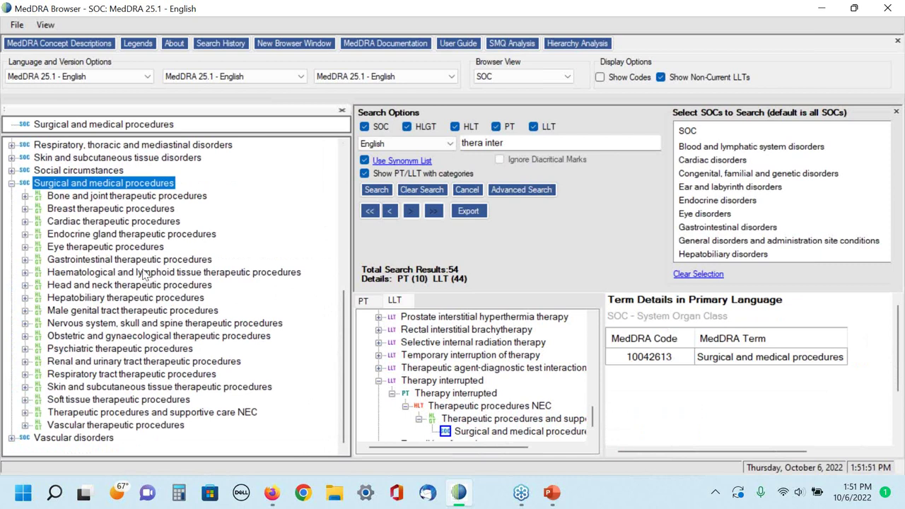
pyautogui.click(25, 414)
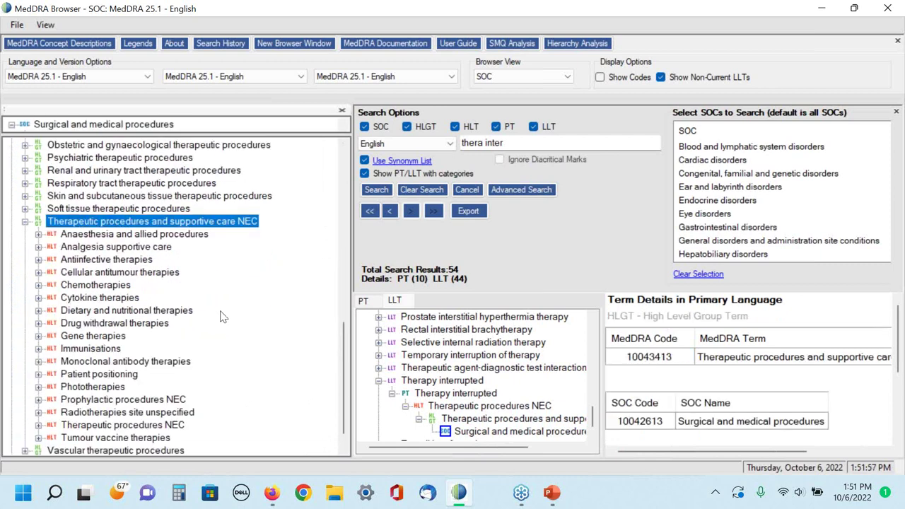
pyautogui.scroll(-1, 222, 316)
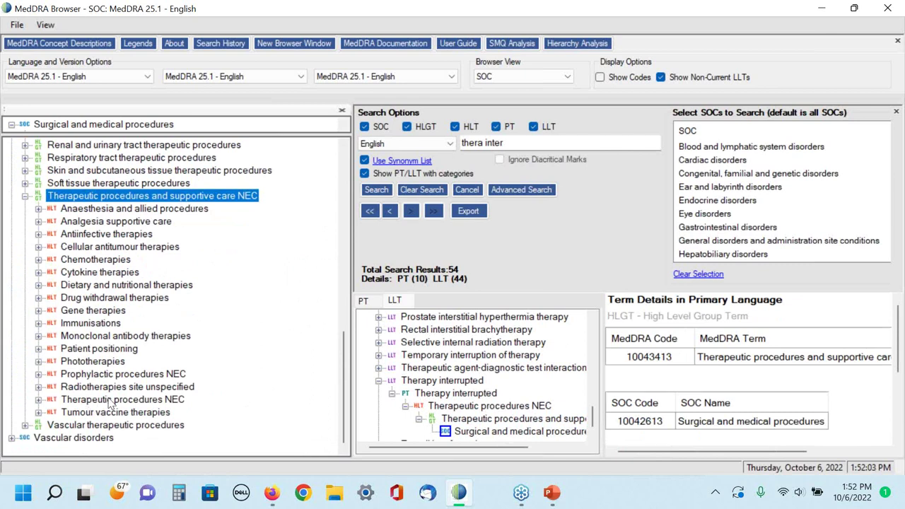
pyautogui.doubleClick(41, 403)
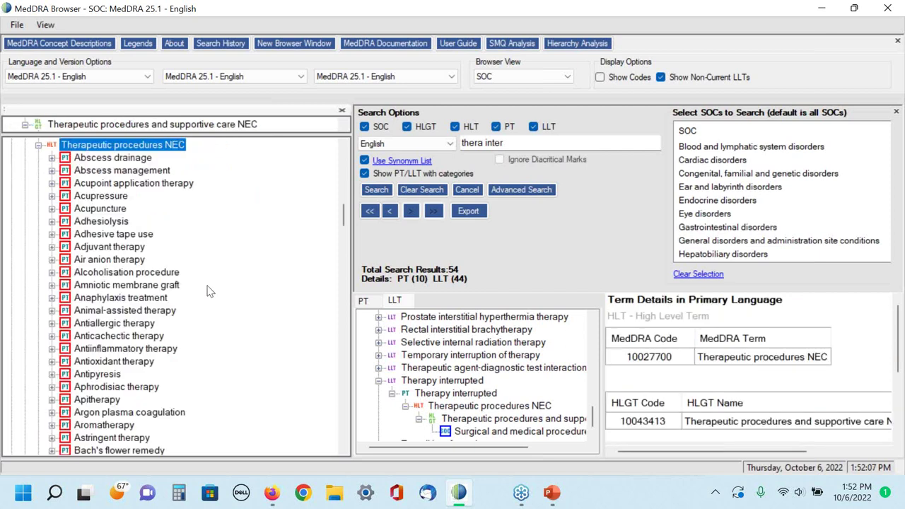
# Step: Find the PT Therapy interrupted among the Therapeutic procedures NEC terms, expand its LLTs, and collapse the whole hierarchy after reviewing them
pyautogui.scroll(-9, 210, 299)
pyautogui.scroll(-20, 210, 299)
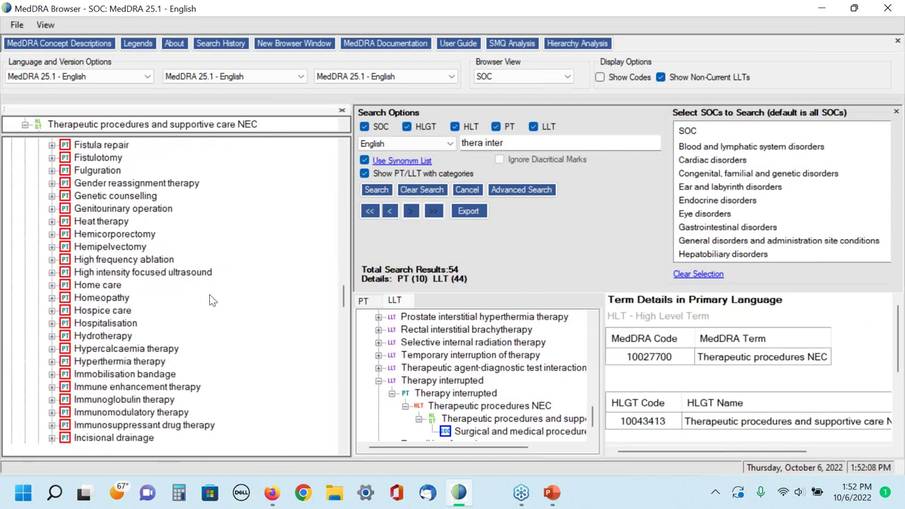
pyautogui.scroll(-20, 209, 302)
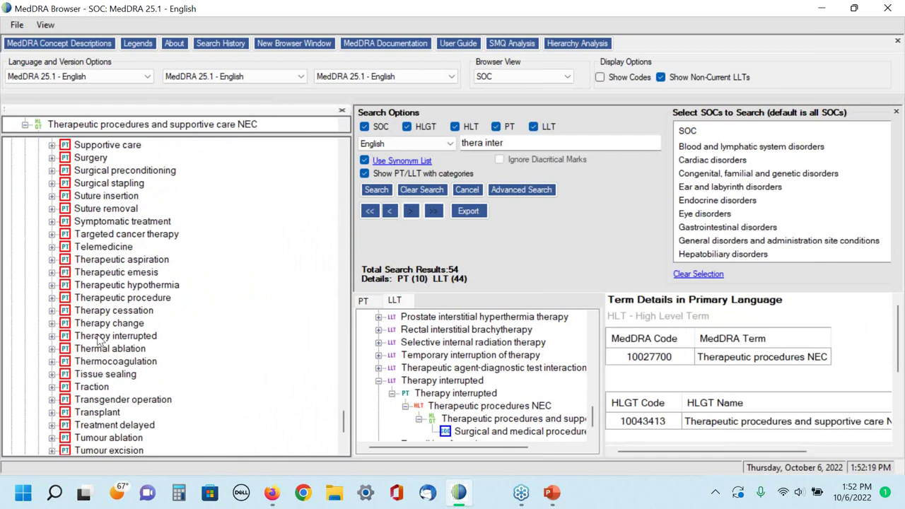
pyautogui.click(51, 336)
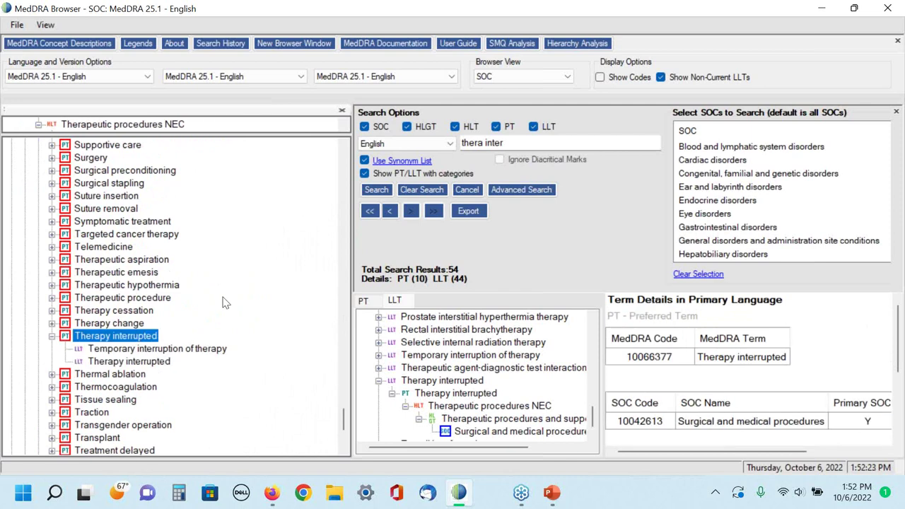
pyautogui.scroll(-2, 236, 311)
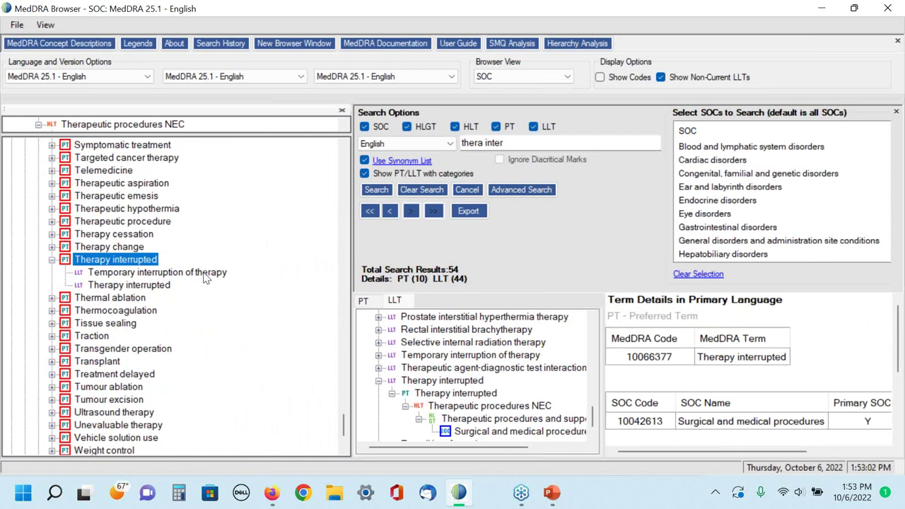
pyautogui.rightClick(230, 235)
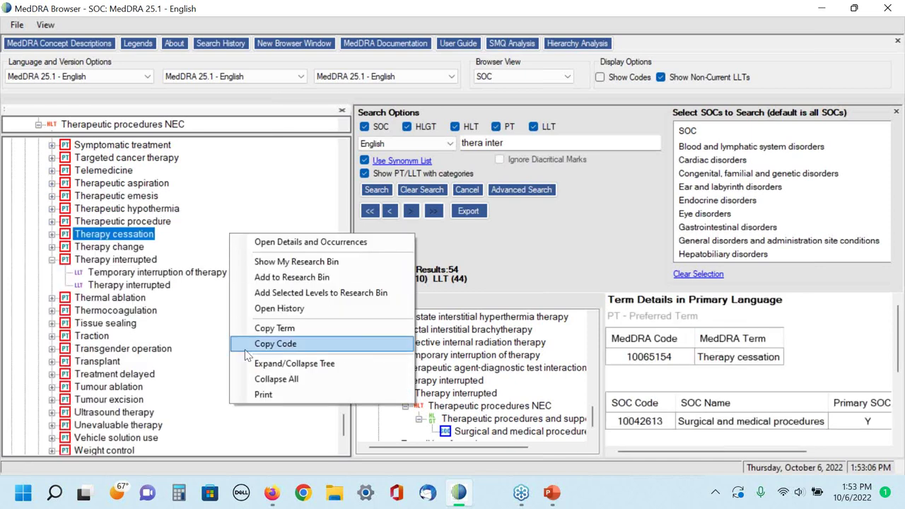
pyautogui.click(273, 382)
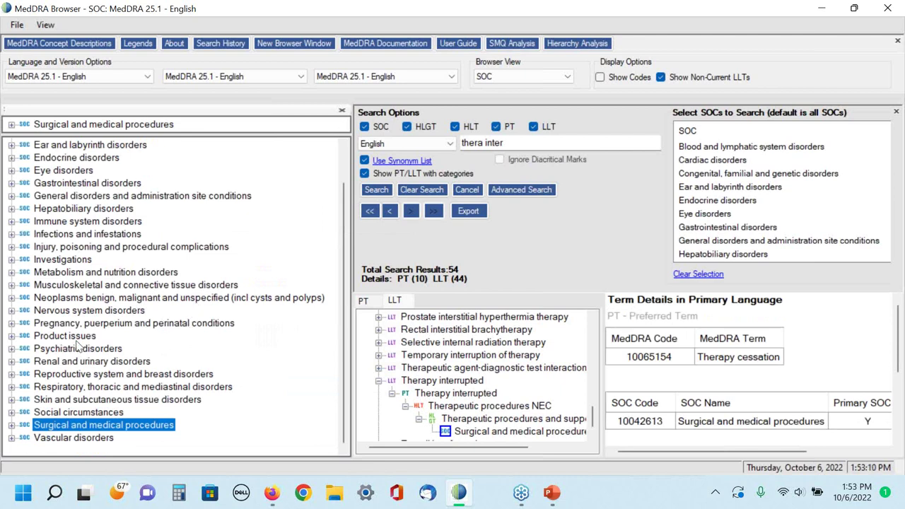
# Step: Drill down from the SOC Product issues through the product quality and supply HLGT and Product supply and availability issues to the LLTs under Product availability issue
pyautogui.click(11, 336)
pyautogui.scroll(-1, 344, 324)
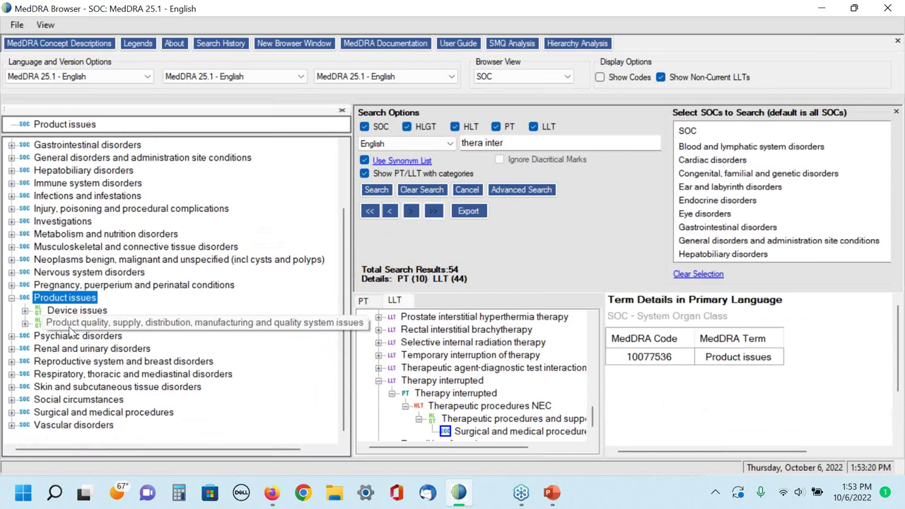
pyautogui.click(25, 323)
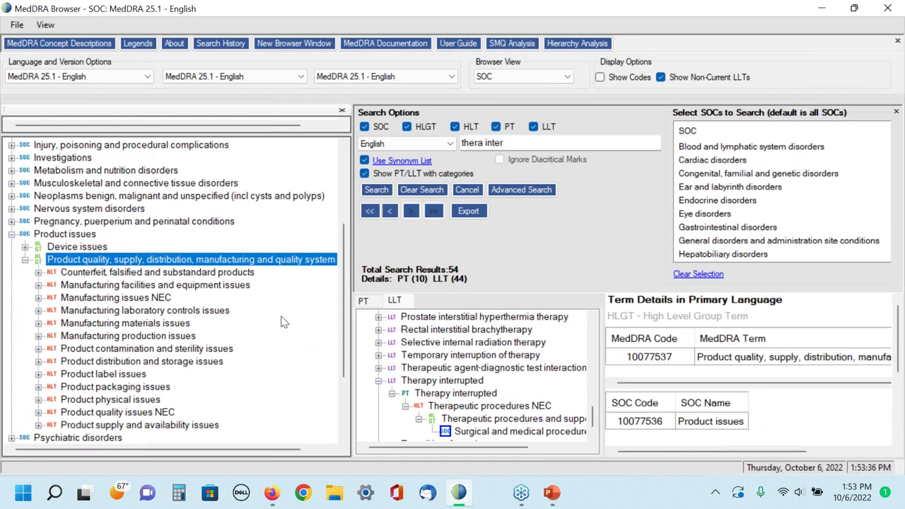
pyautogui.scroll(-2, 344, 321)
pyautogui.scroll(-2, 344, 321)
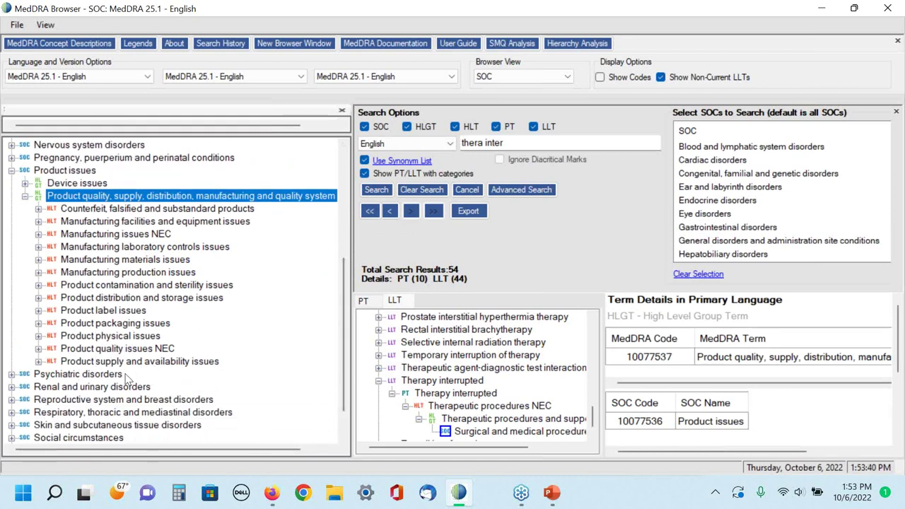
pyautogui.click(38, 361)
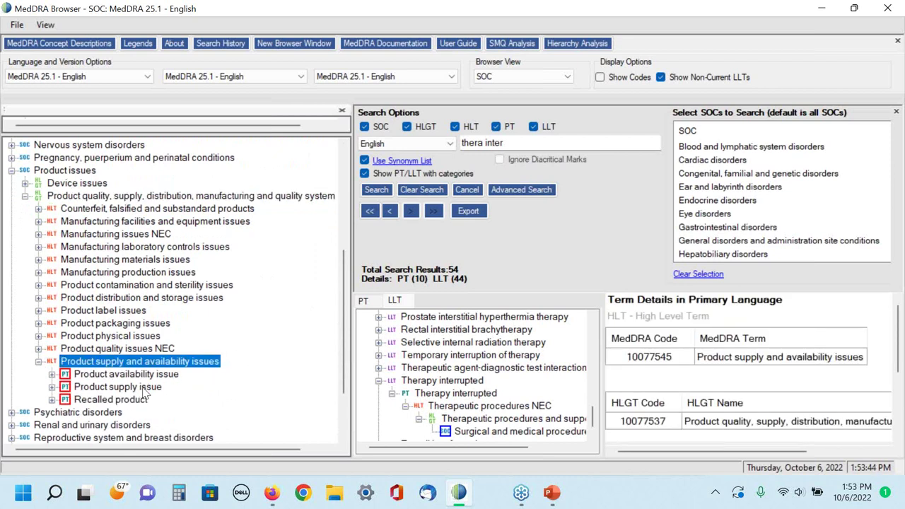
pyautogui.click(51, 375)
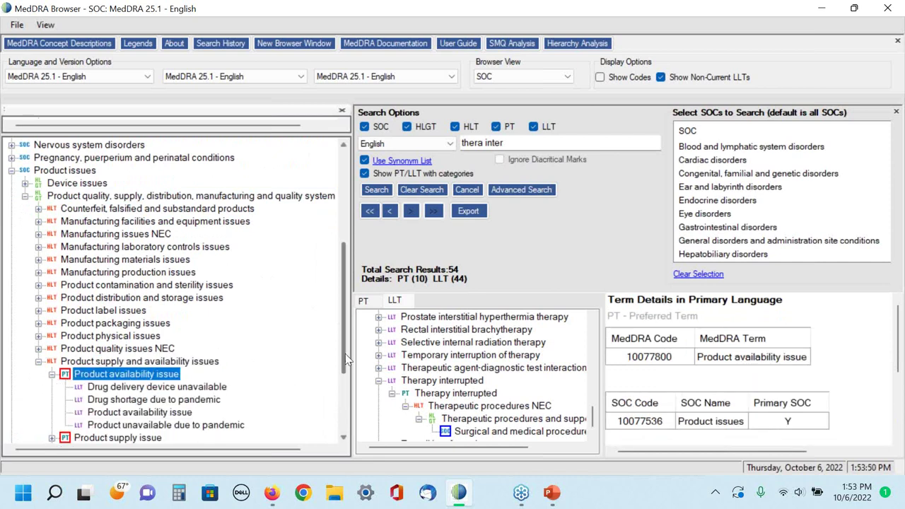
pyautogui.moveTo(344, 354); pyautogui.dragTo(340, 393)
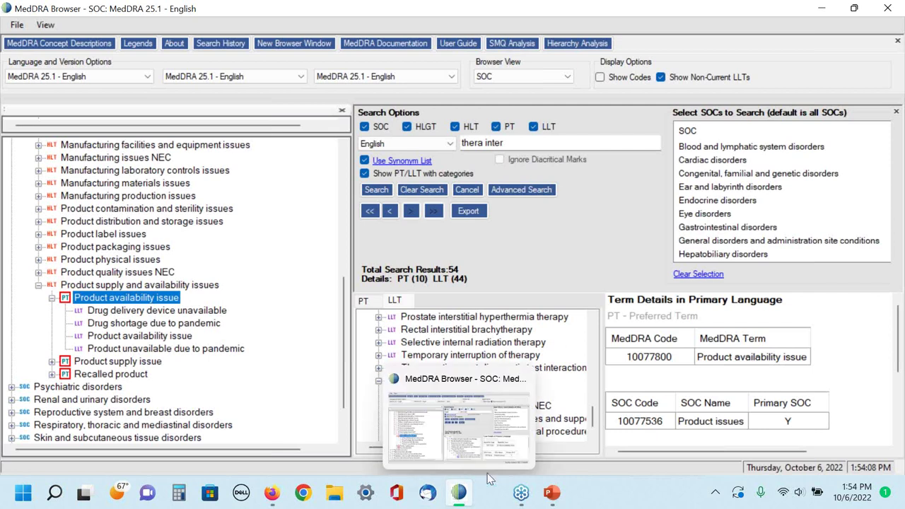
# Step: Switch to the PowerPoint slide show and advance to the Case #3 correct answer slide, revealing all LLTs and PTs
pyautogui.moveTo(550, 499)
pyautogui.click(551, 497)
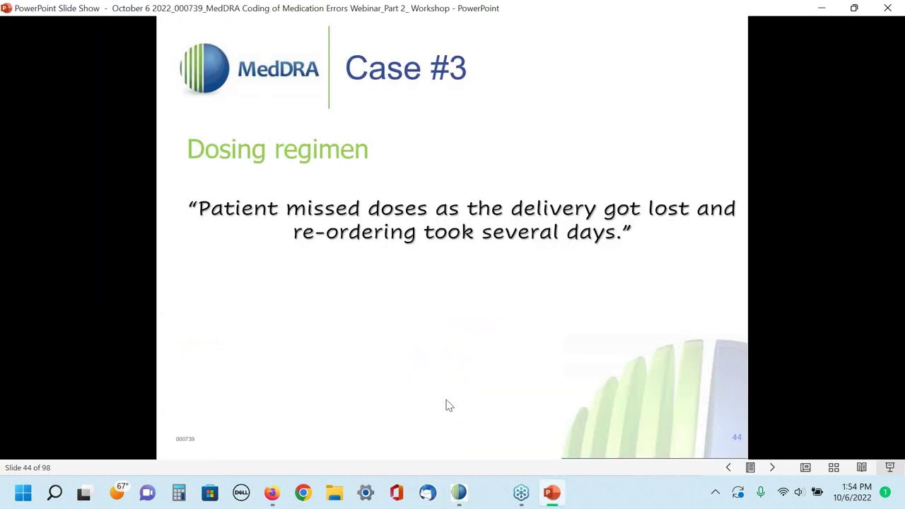
pyautogui.click(446, 405)
pyautogui.click(446, 405)
pyautogui.click(446, 405)
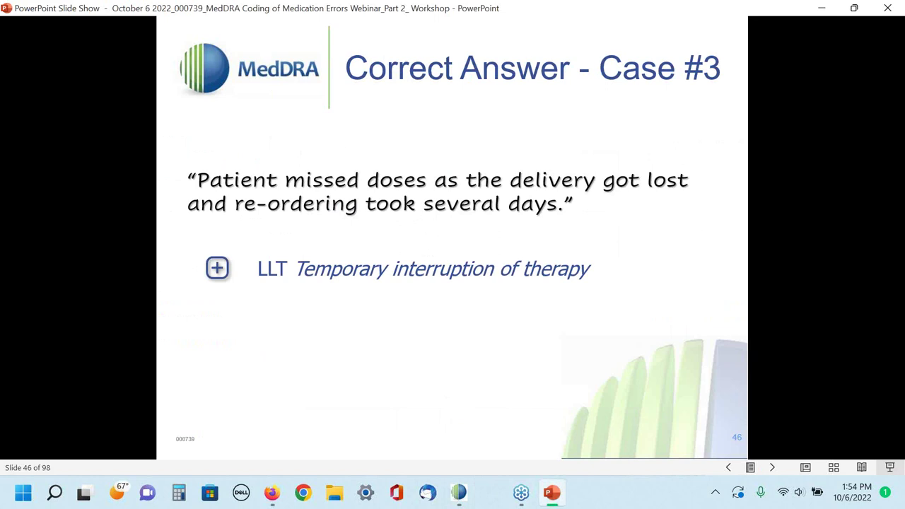
pyautogui.press('Right')
pyautogui.press('Right')
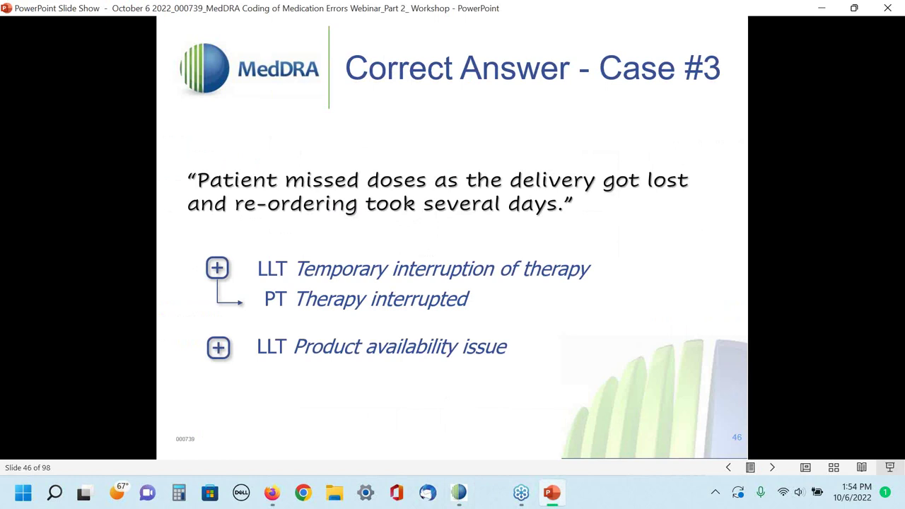
pyautogui.press('Right')
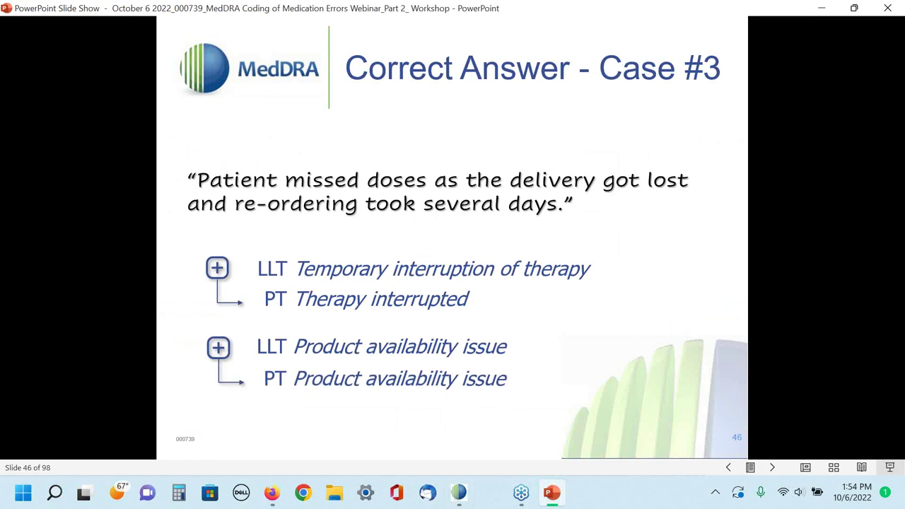
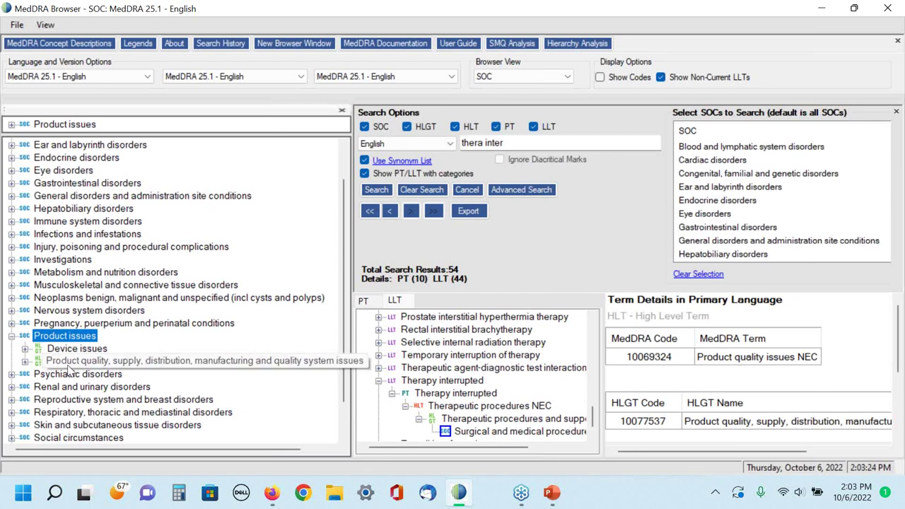
# Step: Drill down from the HLGT Device issues through Device malfunction events NEC to Device infusion issue and show the details of the LLT Pump overinfusion
pyautogui.doubleClick(28, 350)
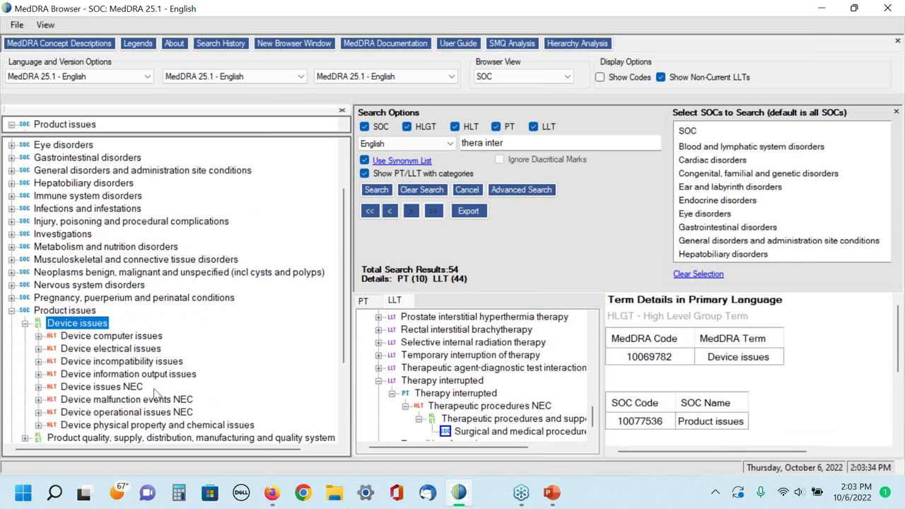
pyautogui.scroll(-1, 157, 393)
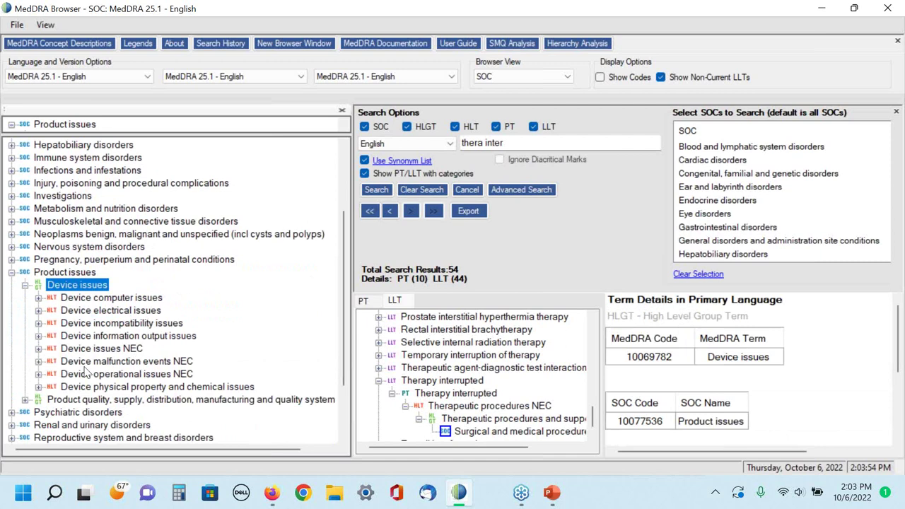
pyautogui.click(39, 361)
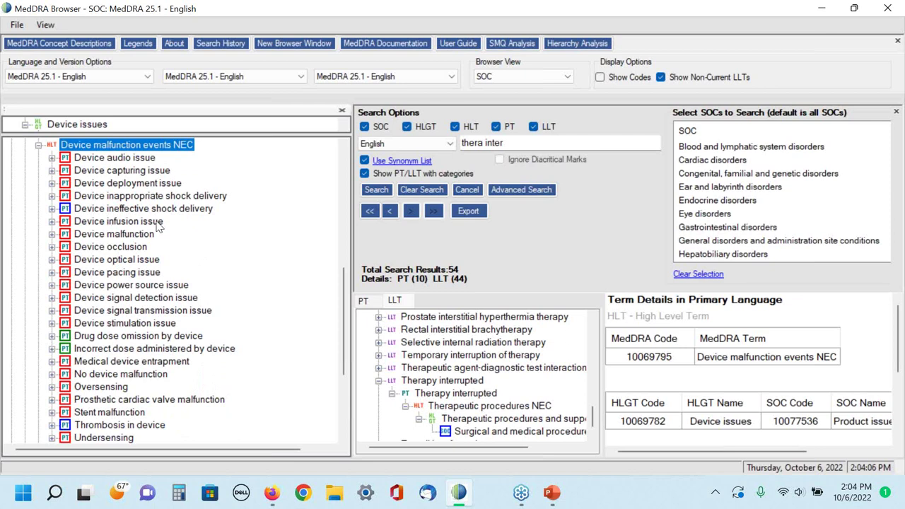
pyautogui.click(52, 221)
pyautogui.click(134, 222)
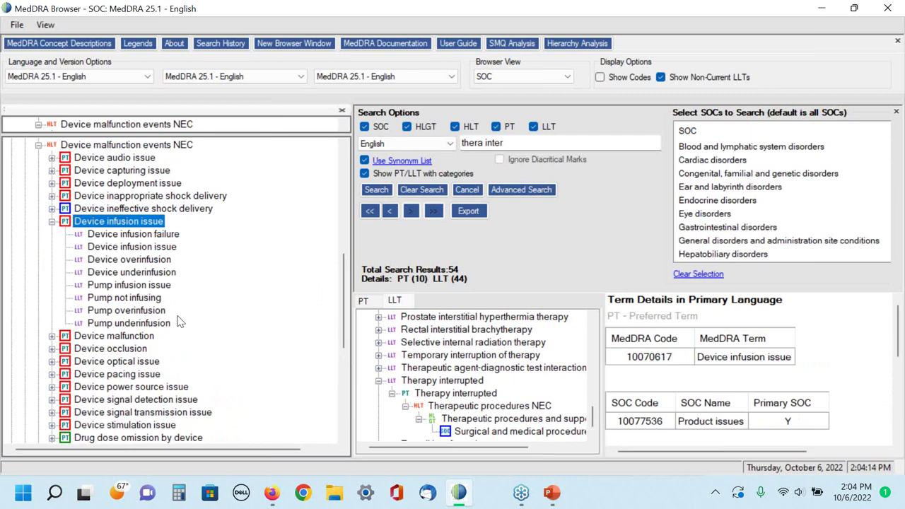
pyautogui.click(140, 311)
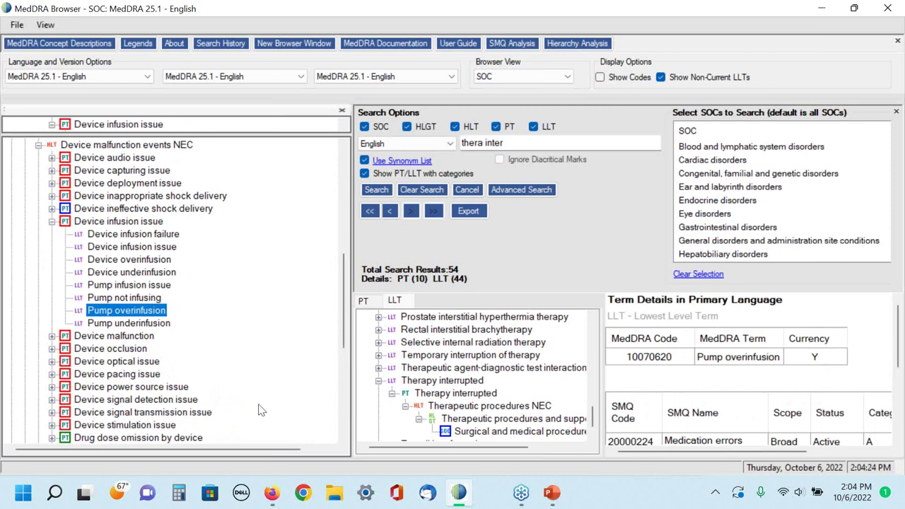
# Step: Preview the open Firefox windows and collapse the whole SOC hierarchy in the MedDRA Browser
pyautogui.moveTo(273, 499)
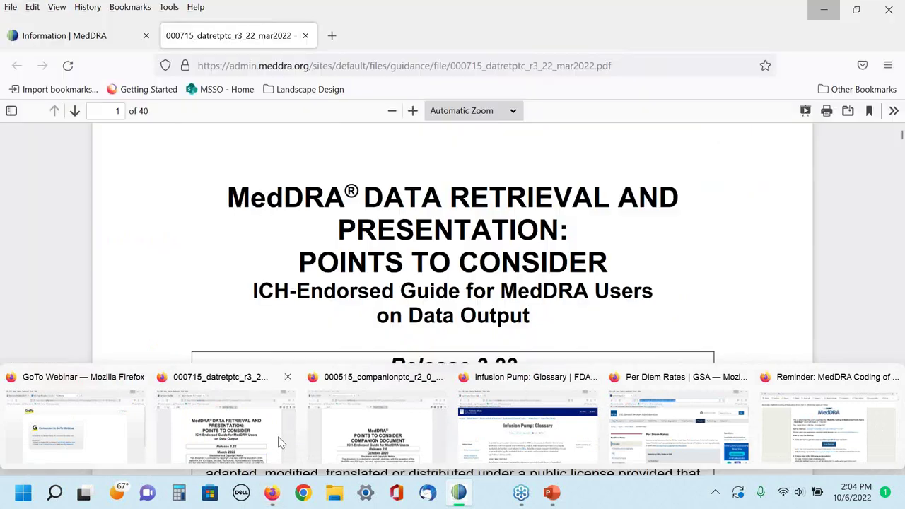
pyautogui.moveTo(278, 441)
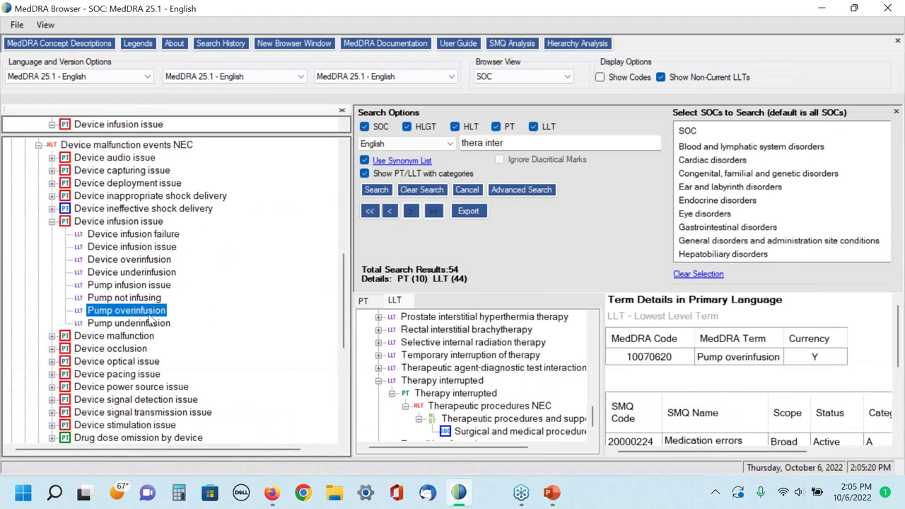
pyautogui.click(209, 298)
pyautogui.rightClick(209, 298)
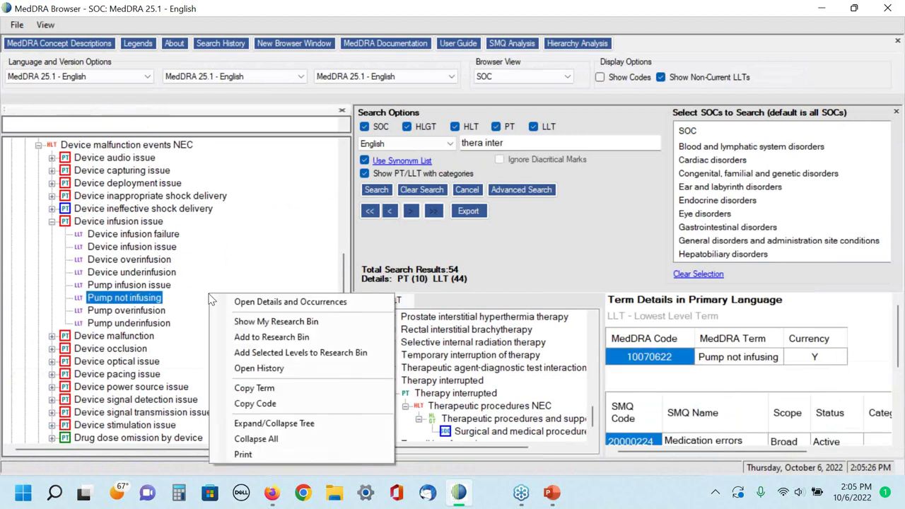
pyautogui.click(262, 436)
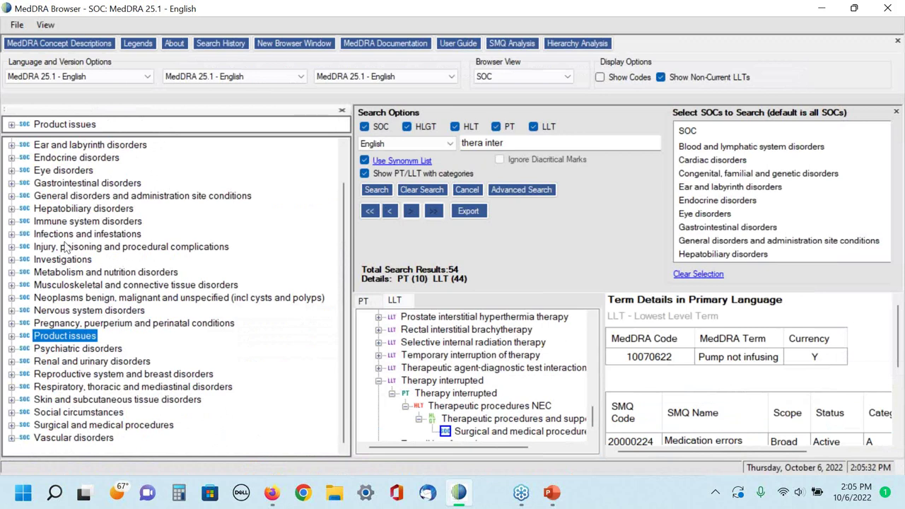
# Step: Drill down from the SOC Injury, poisoning and procedural complications through Product administration errors and issues to the LLTs under Incorrect drug administration rate
pyautogui.click(11, 247)
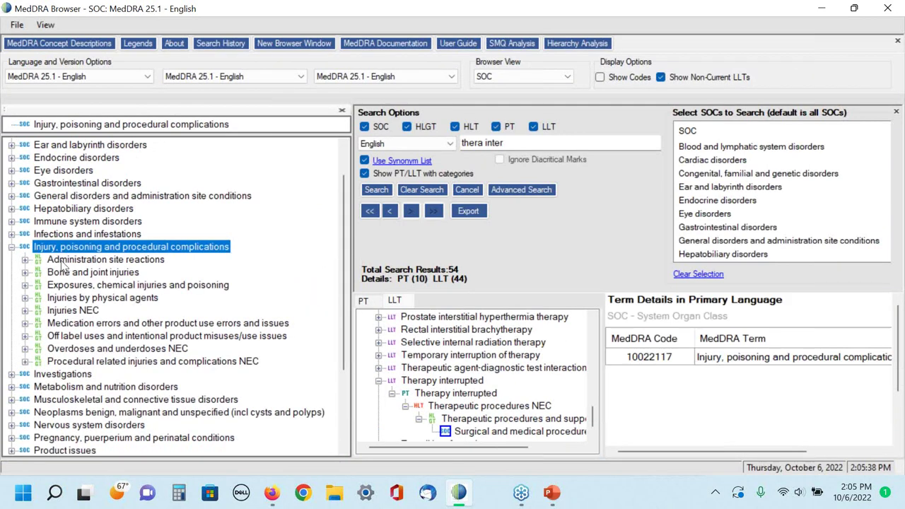
pyautogui.click(26, 324)
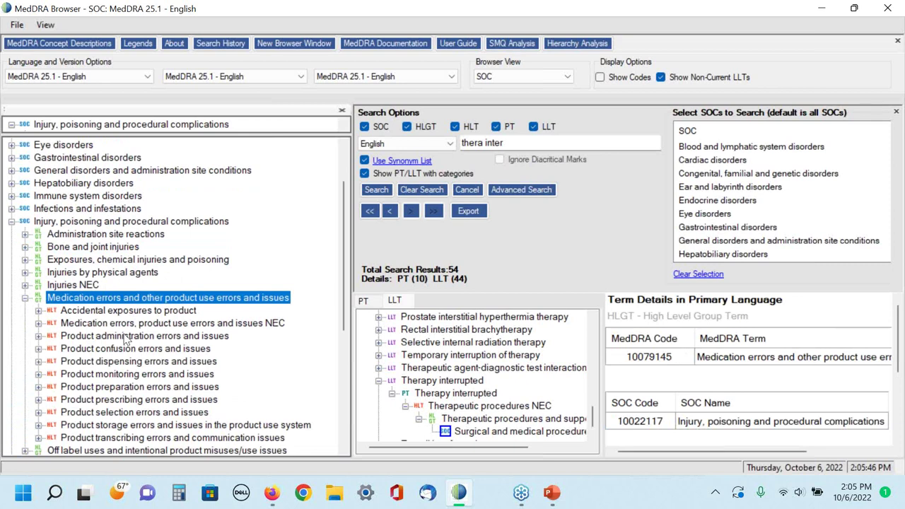
pyautogui.click(38, 336)
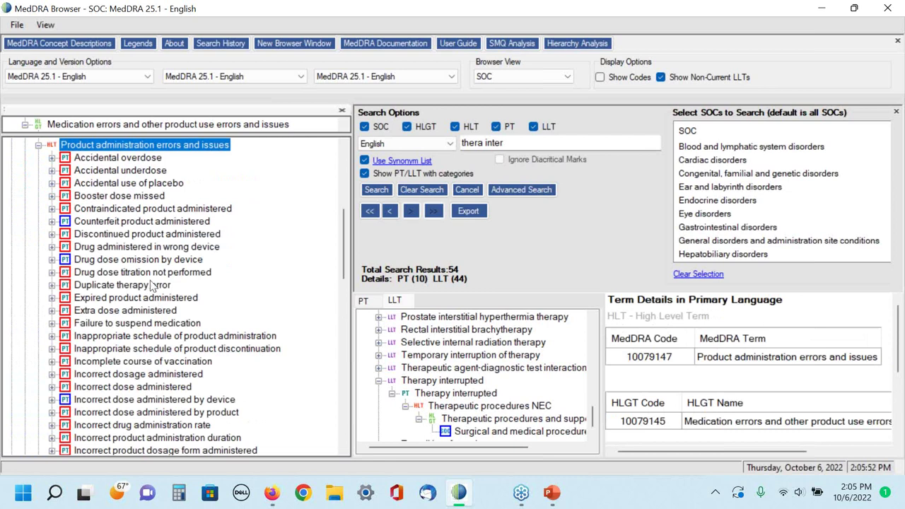
pyautogui.scroll(-1, 151, 284)
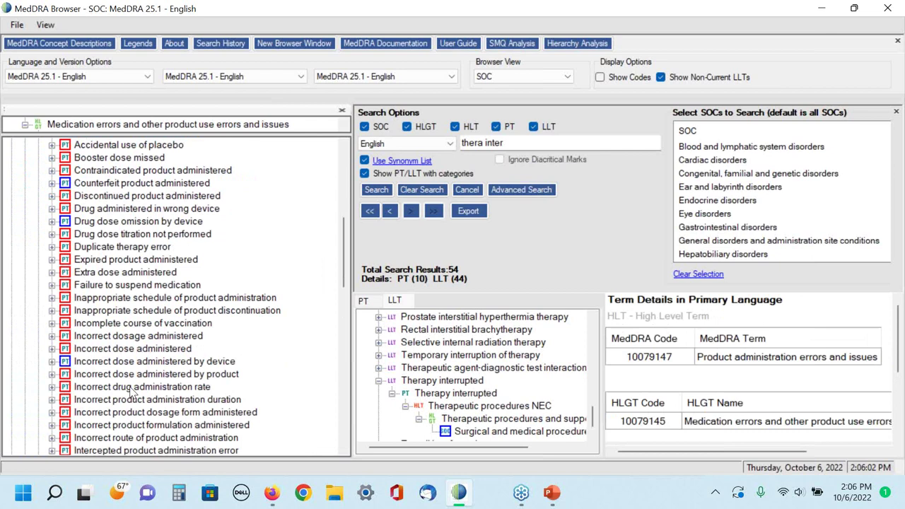
pyautogui.click(52, 387)
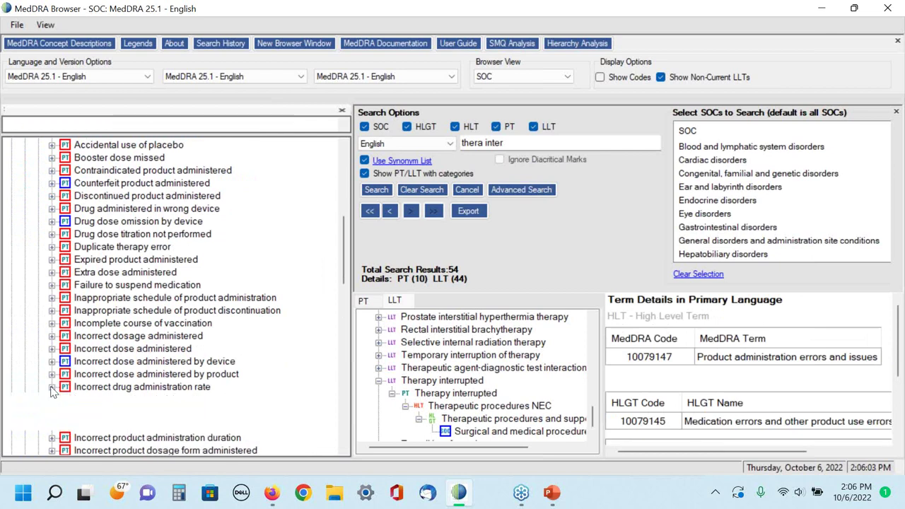
pyautogui.scroll(-2, 106, 381)
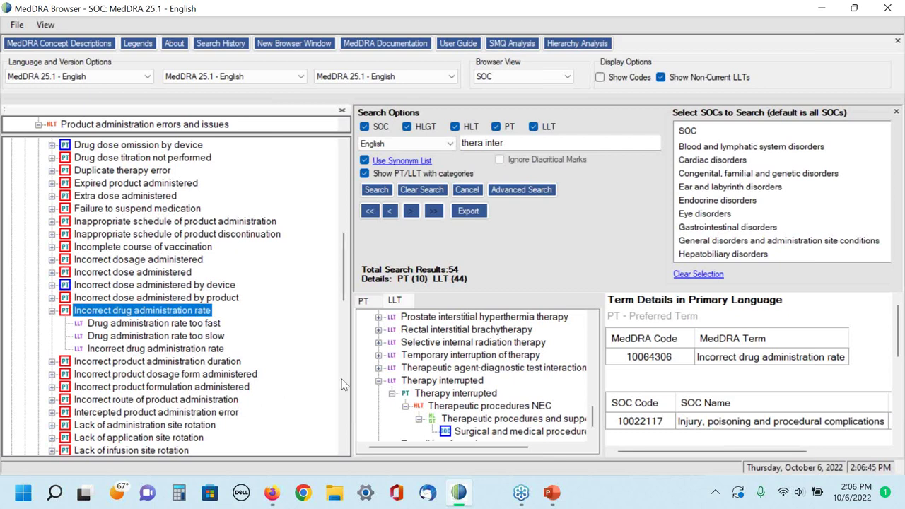
# Step: Switch to the PowerPoint slide show and reveal the first two answer terms on the Case #4 correct answer slide
pyautogui.click(550, 499)
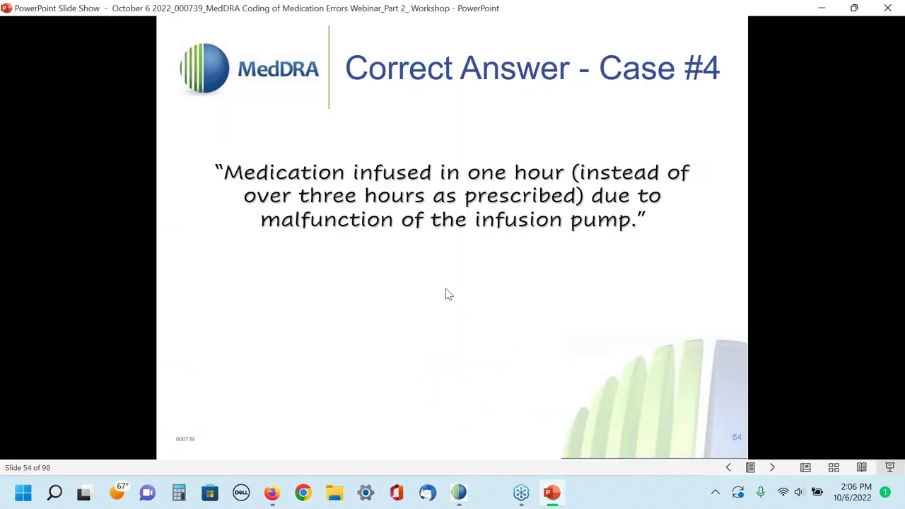
pyautogui.click(446, 294)
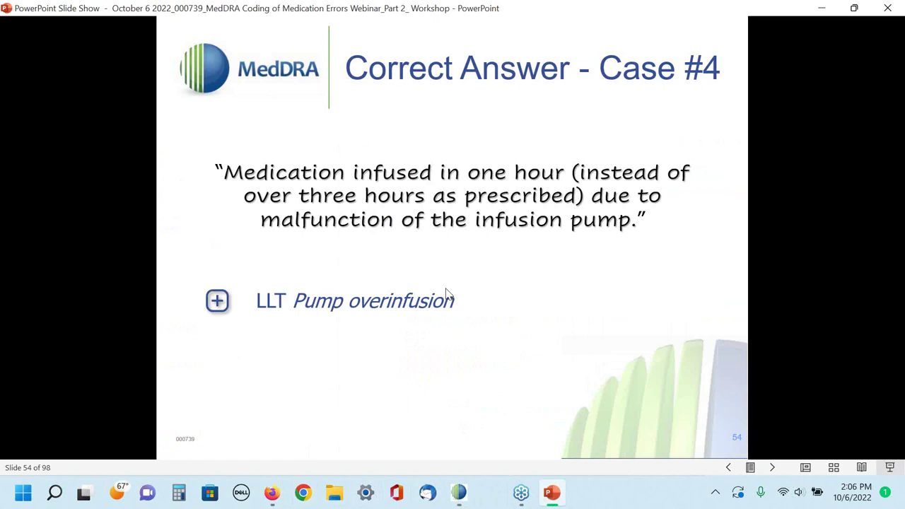
pyautogui.press('Right')
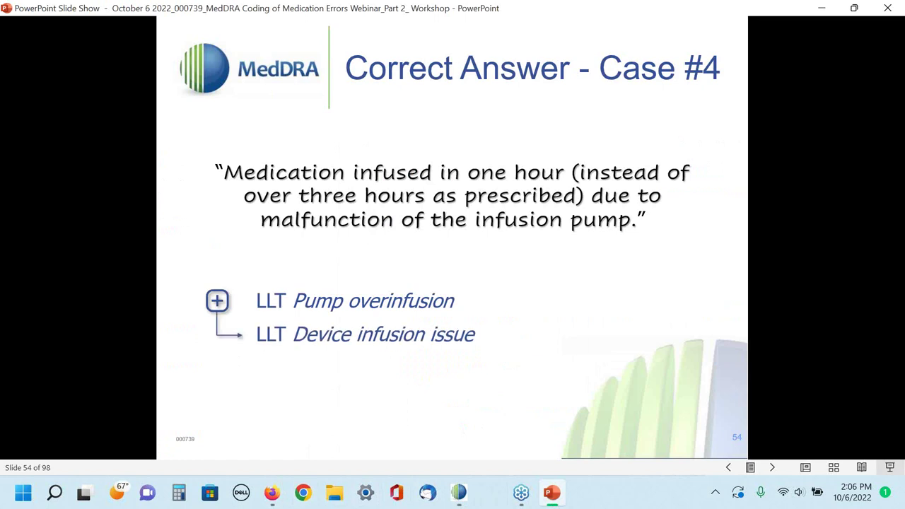
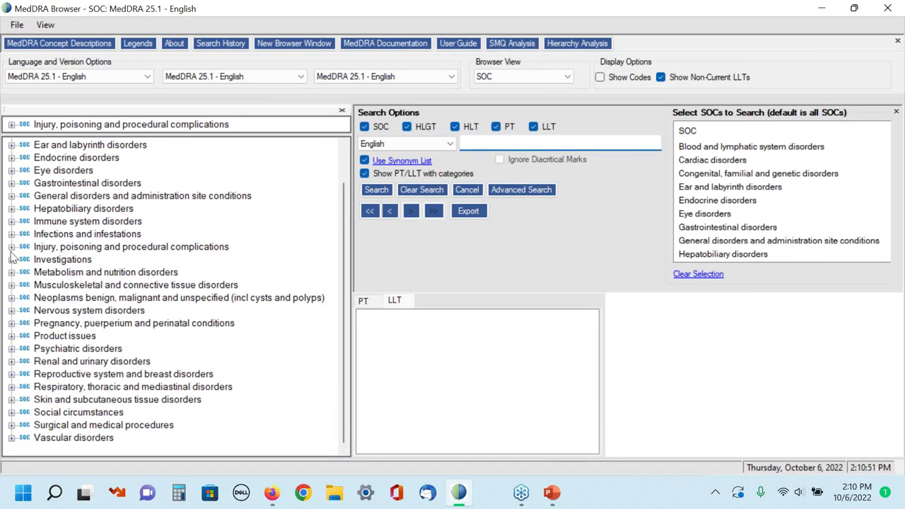
# Step: Drill down through the HLT Medication errors, product use errors and issues NEC to the LLT under Wrong drug, and collapse the whole hierarchy
pyautogui.click(11, 246)
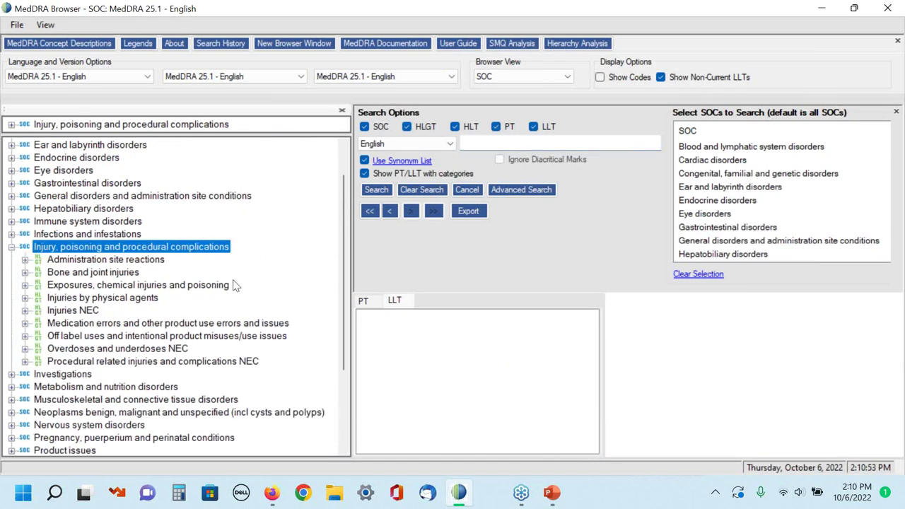
pyautogui.click(24, 325)
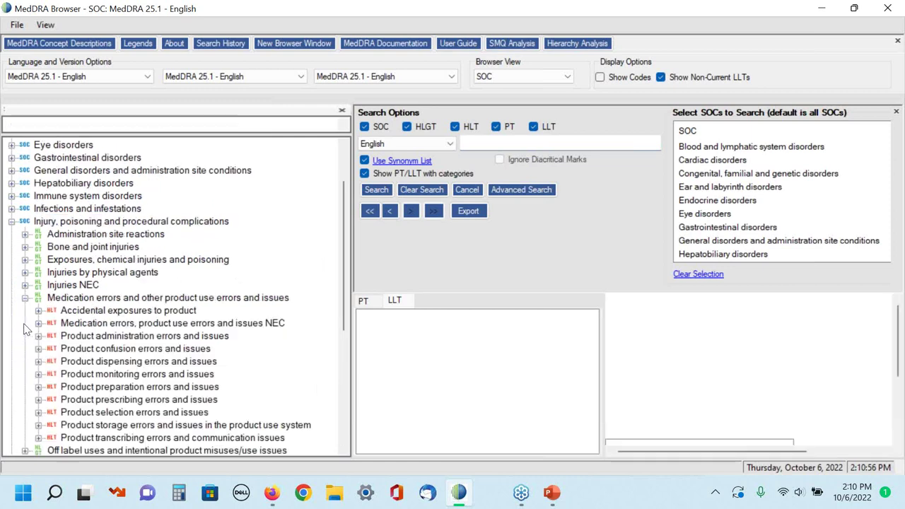
pyautogui.moveTo(346, 285); pyautogui.dragTo(351, 335)
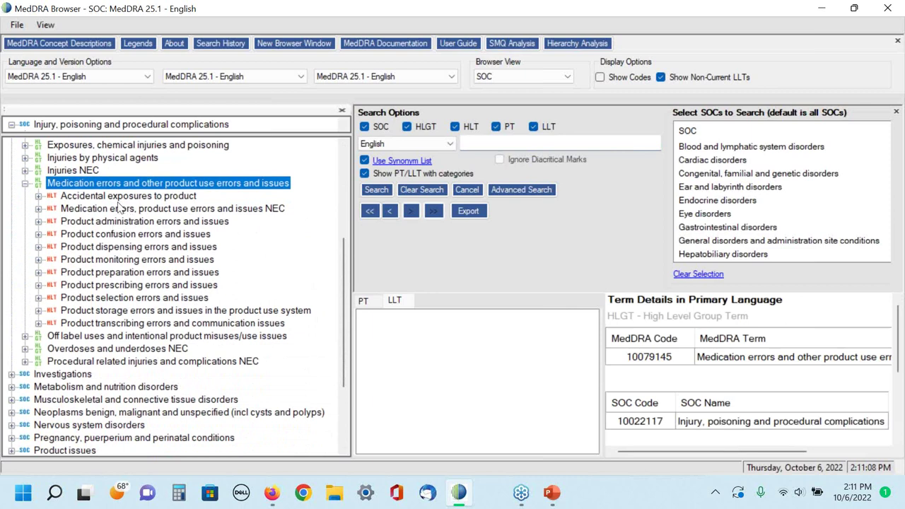
pyautogui.click(39, 210)
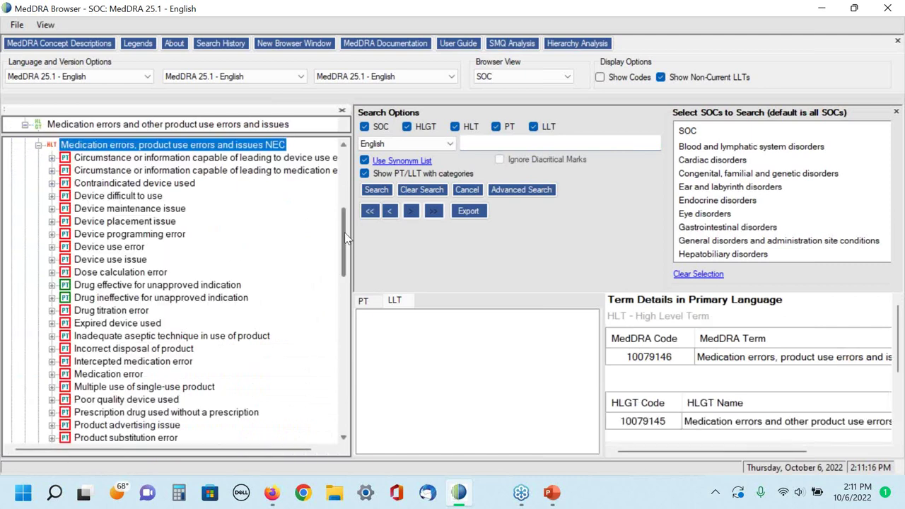
pyautogui.moveTo(342, 242); pyautogui.dragTo(330, 306)
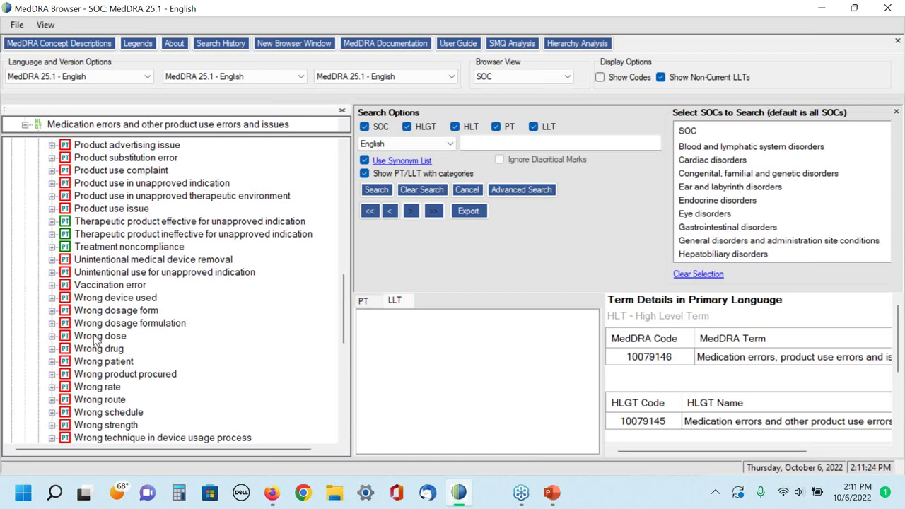
pyautogui.click(62, 349)
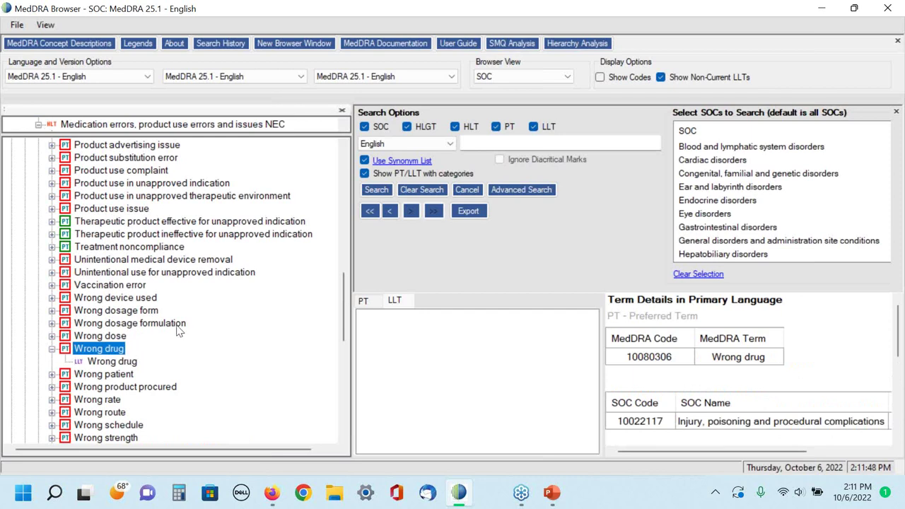
pyautogui.rightClick(196, 299)
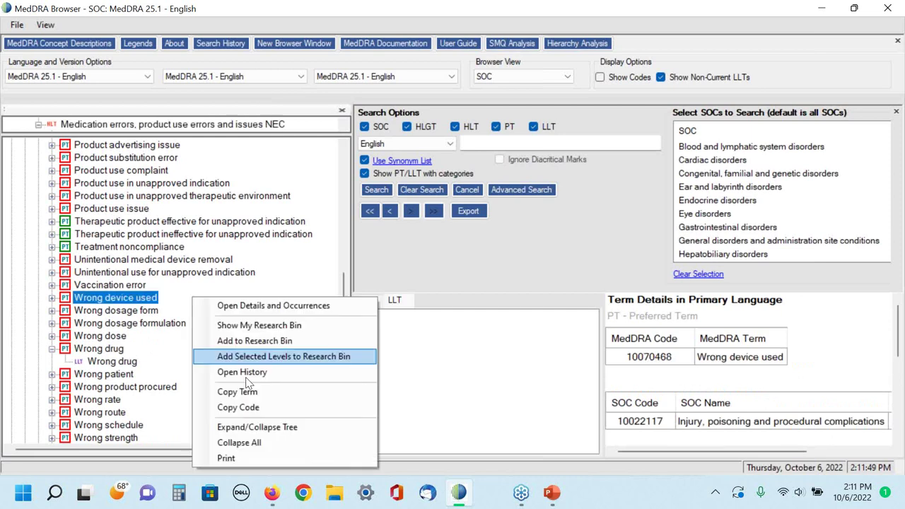
pyautogui.click(244, 443)
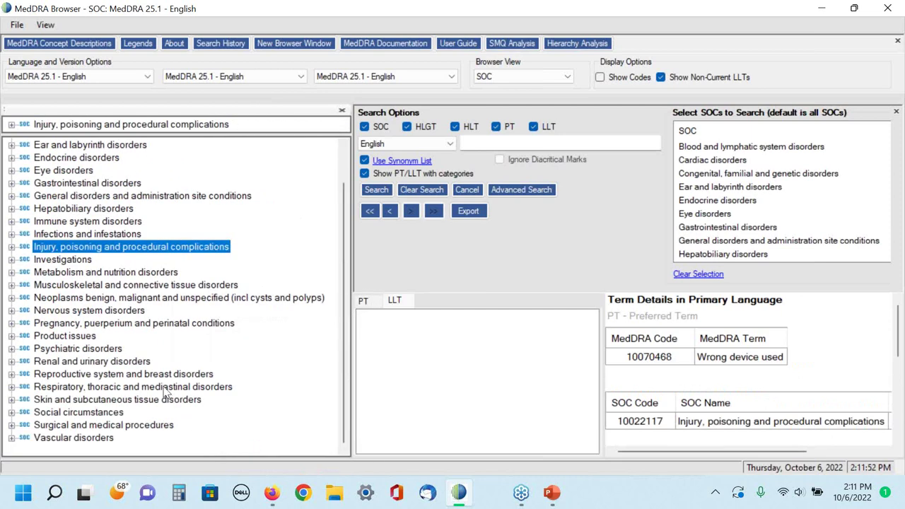
# Step: Drill down through the HLT Product preparation errors and issues to the LLT under Intercepted product preparation error, and collapse the whole hierarchy
pyautogui.click(12, 247)
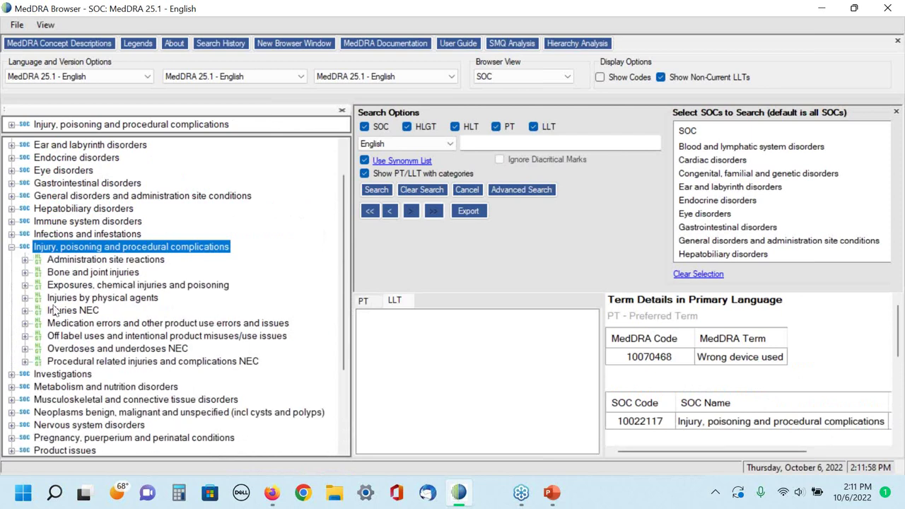
pyautogui.click(26, 323)
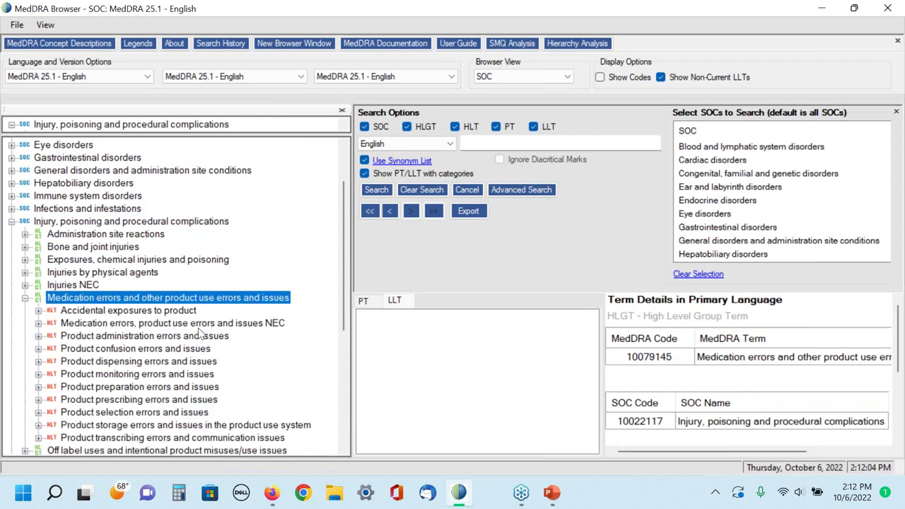
pyautogui.scroll(-1, 143, 371)
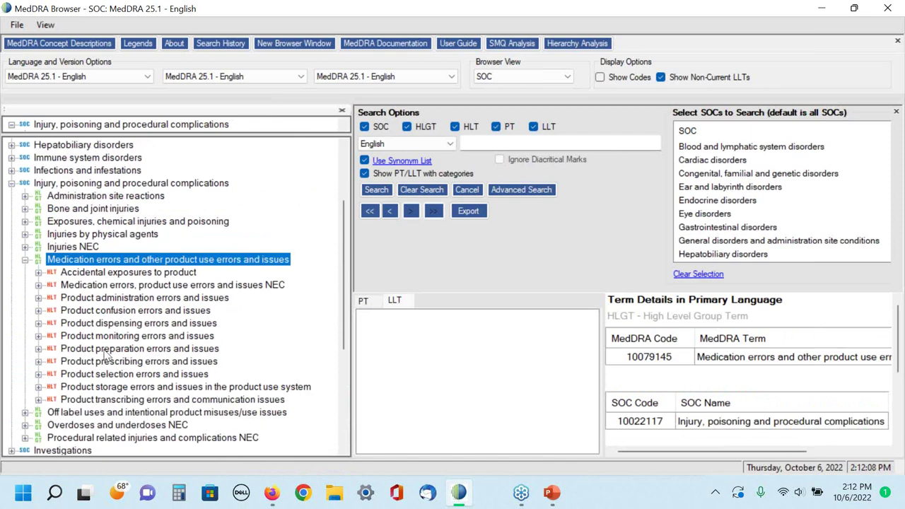
pyautogui.click(39, 349)
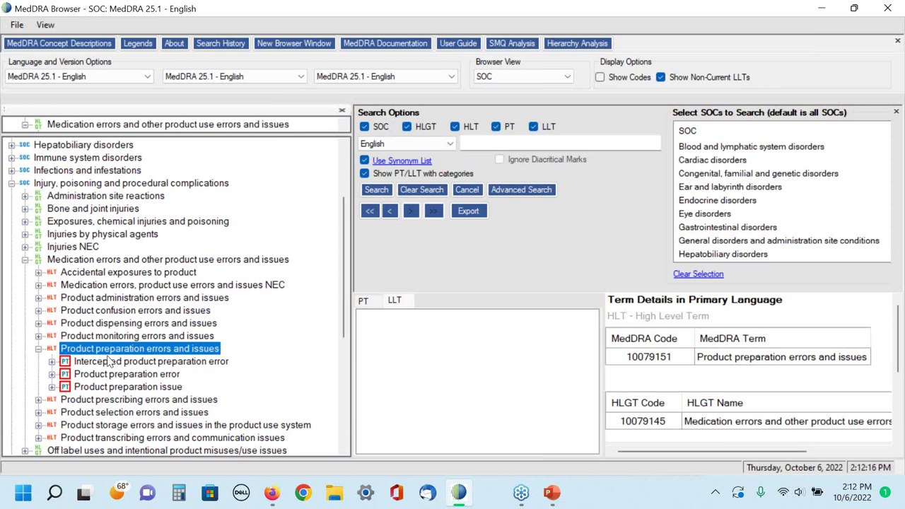
pyautogui.doubleClick(59, 363)
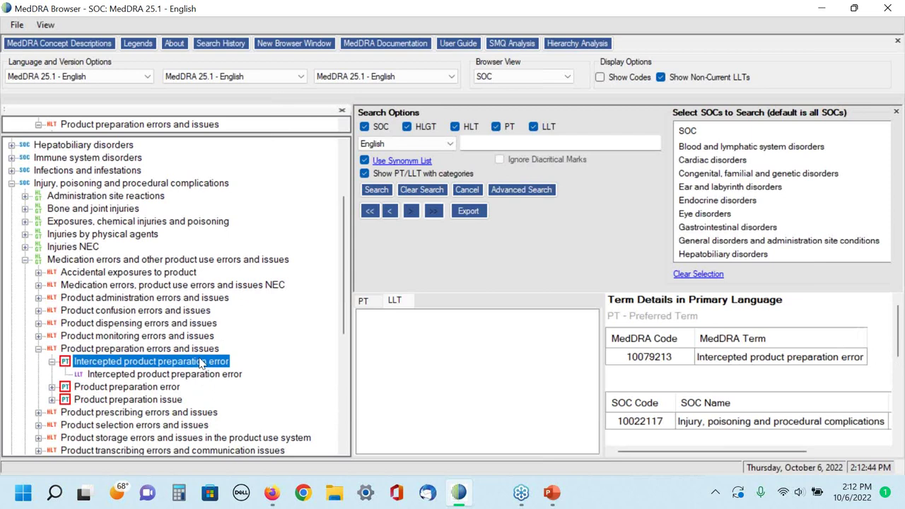
pyautogui.rightClick(256, 338)
pyautogui.click(322, 451)
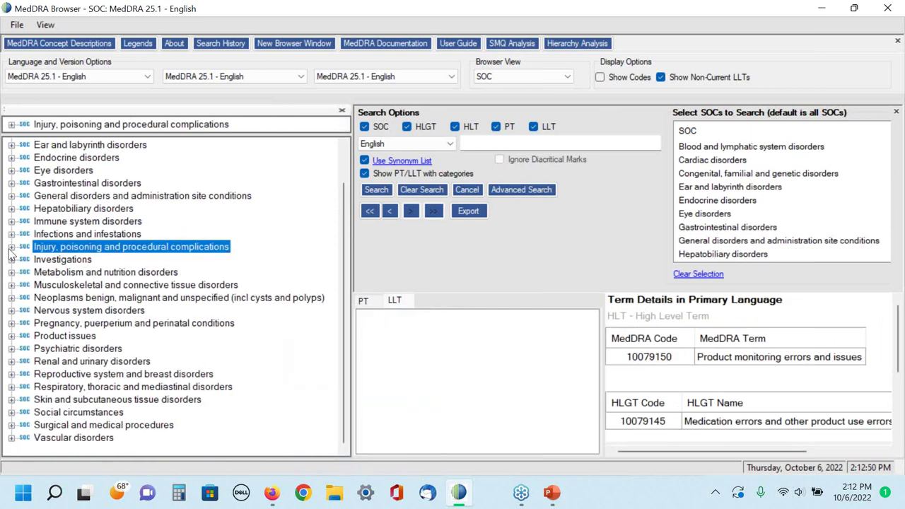
# Step: Drill down through the HLT Product confusion errors and issues to the PT Product name confusion and select the LLT Drug name look-alike
pyautogui.click(10, 246)
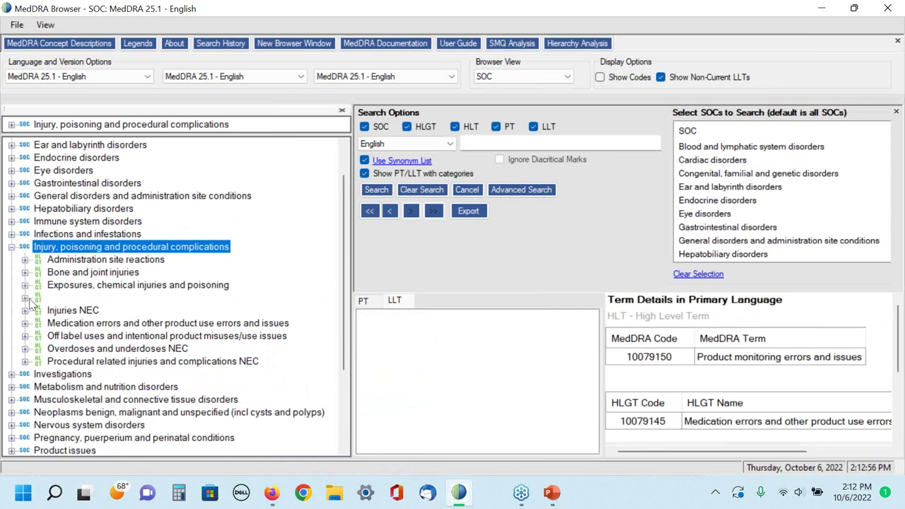
pyautogui.click(25, 325)
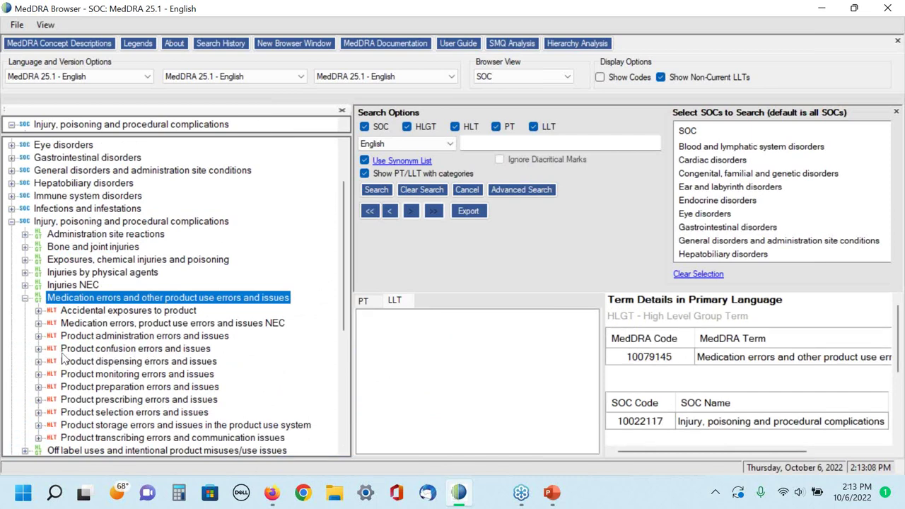
pyautogui.click(39, 349)
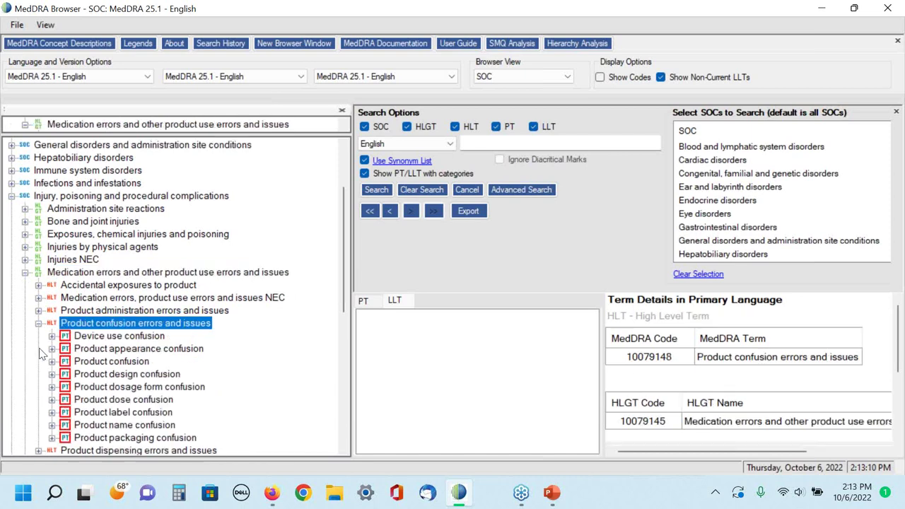
pyautogui.scroll(-1, 231, 378)
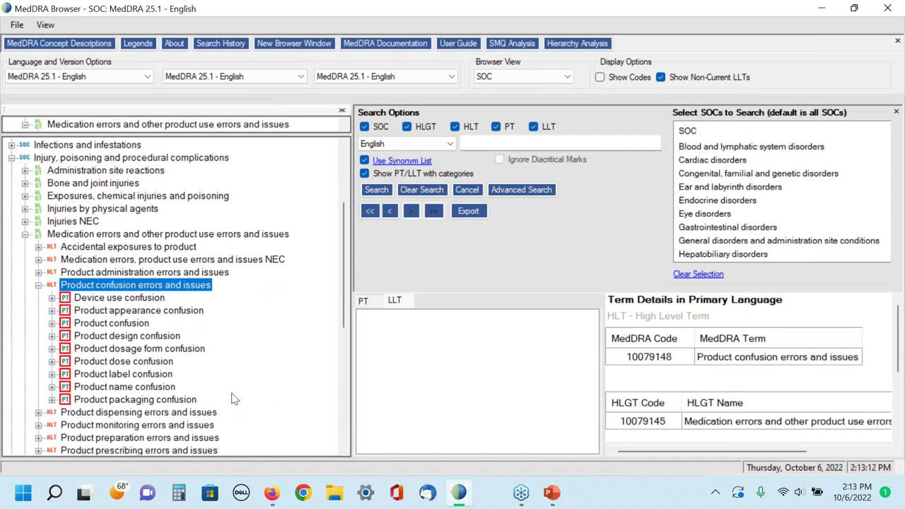
pyautogui.click(52, 386)
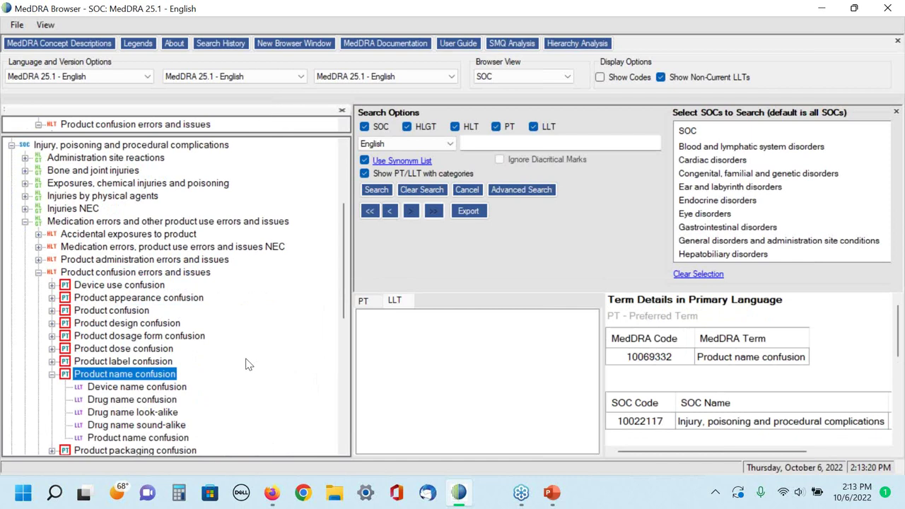
pyautogui.scroll(-1, 237, 362)
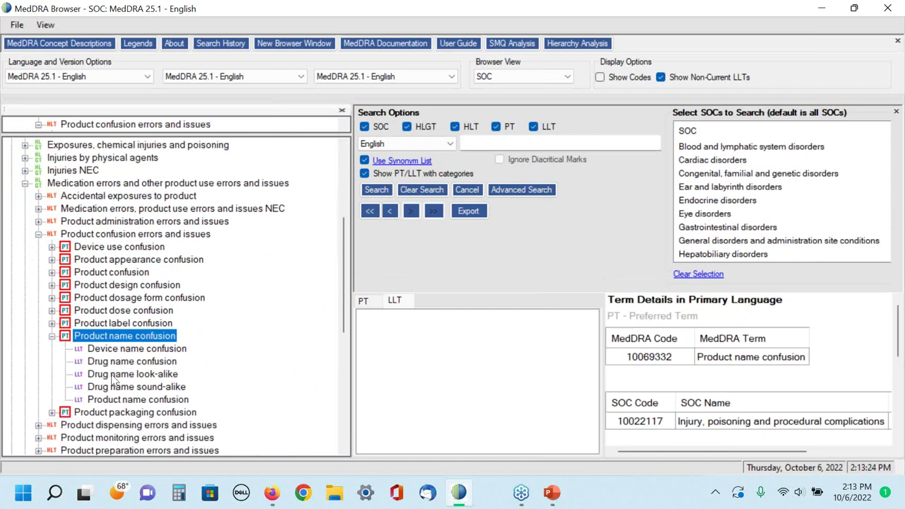
pyautogui.click(141, 376)
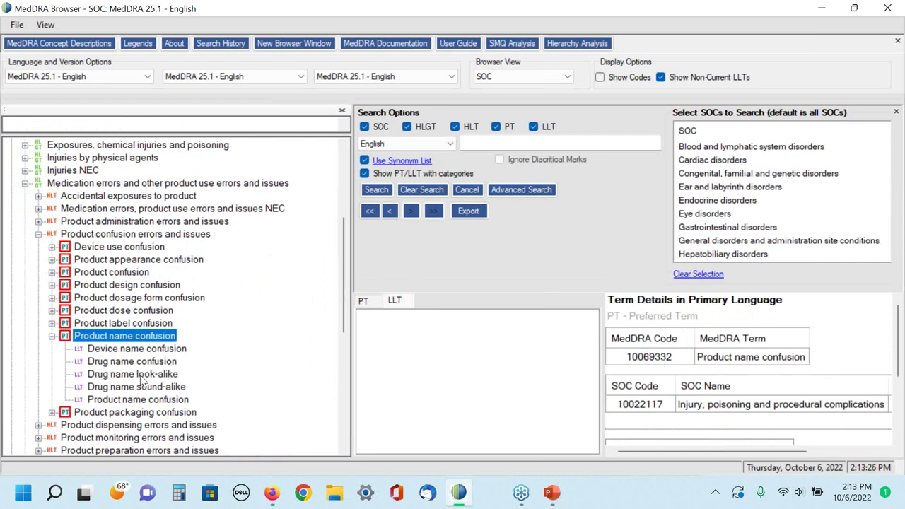
# Step: Switch to the PowerPoint slide show, advance to the Case #5 correct answer slide and reveal all its LLT and PT answer terms
pyautogui.click(551, 494)
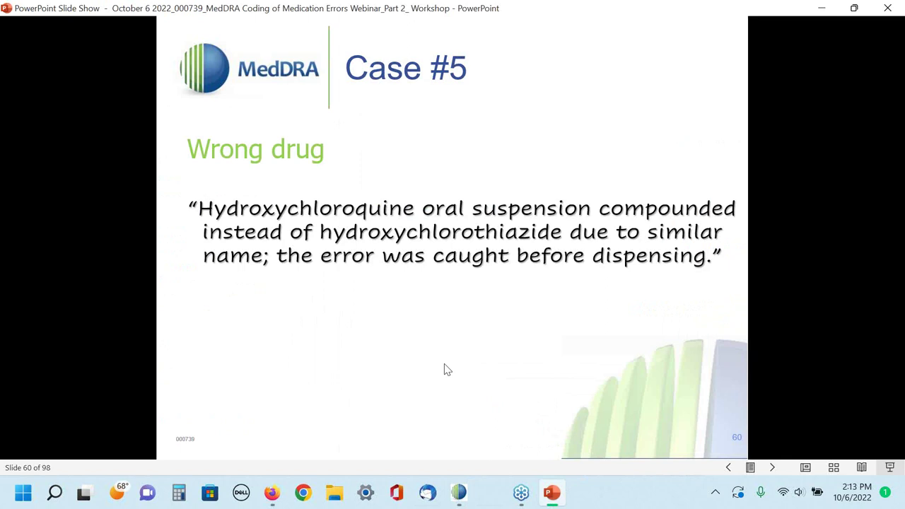
pyautogui.click(465, 356)
pyautogui.click(466, 356)
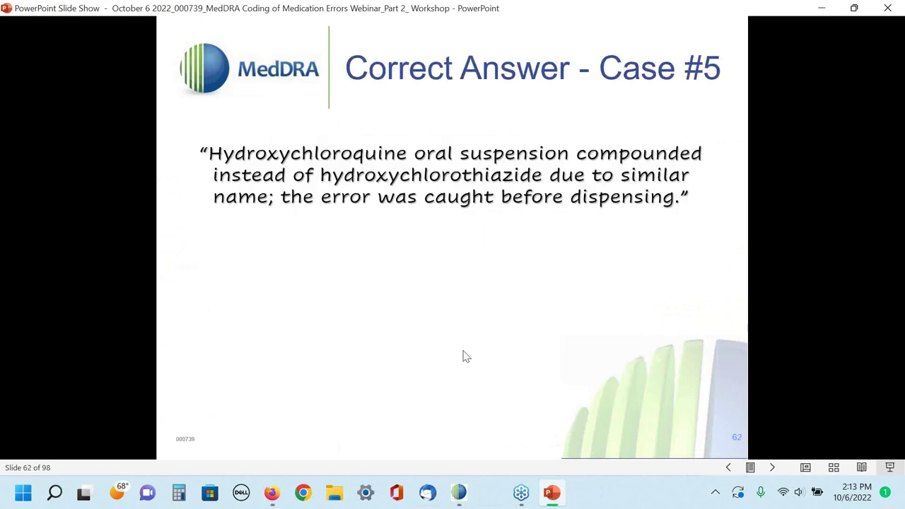
pyautogui.click(466, 356)
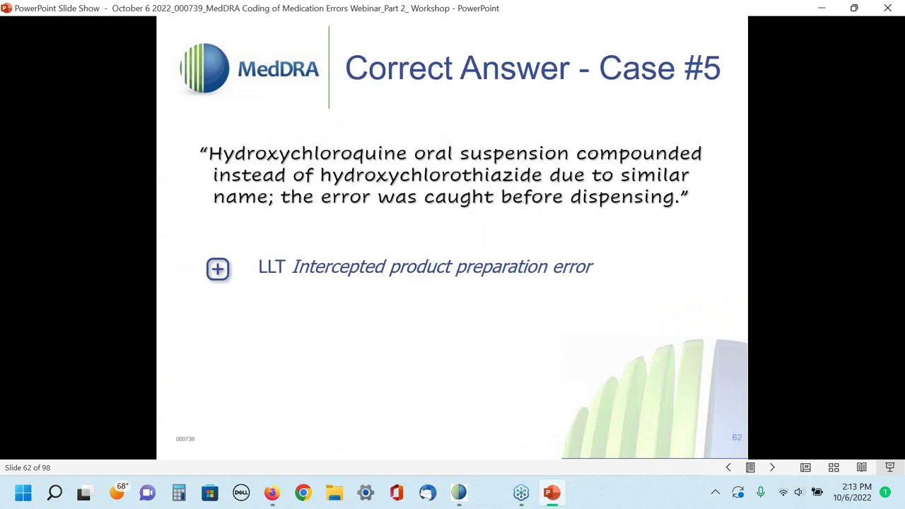
pyautogui.press('Right')
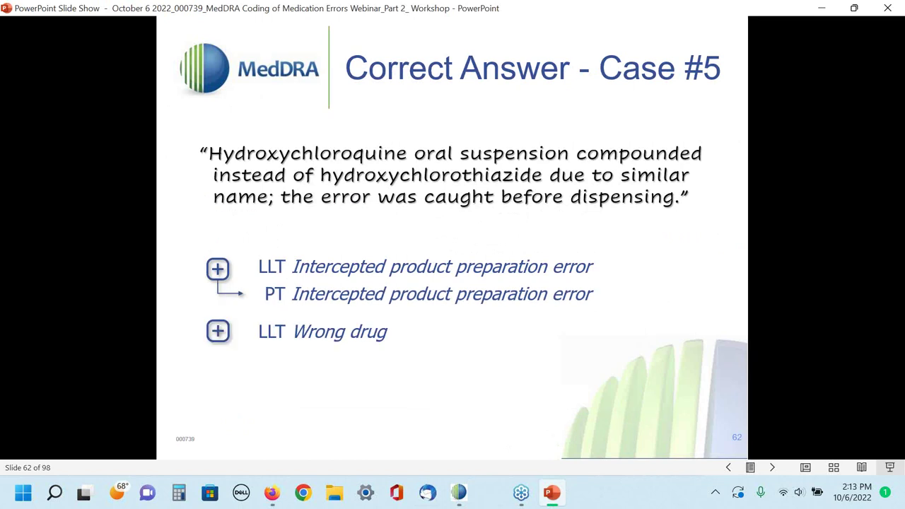
pyautogui.press('Right')
pyautogui.press('Right')
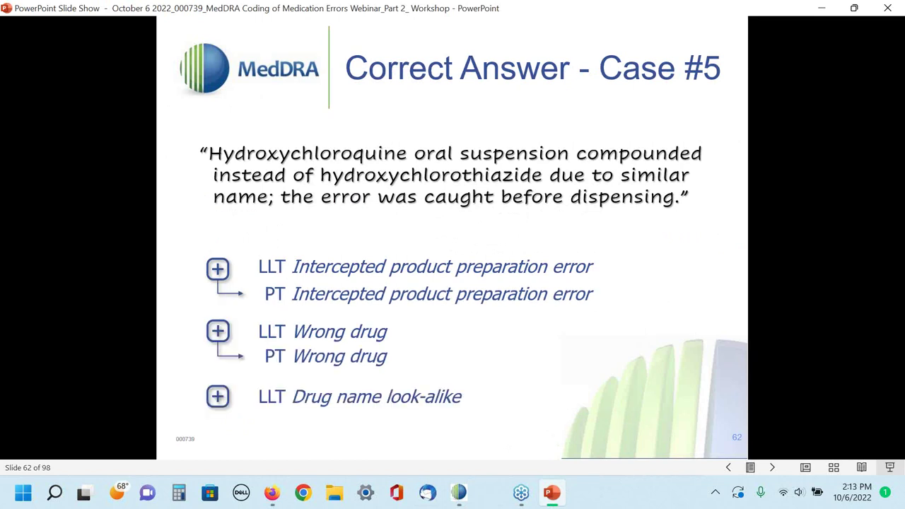
pyautogui.press('Right')
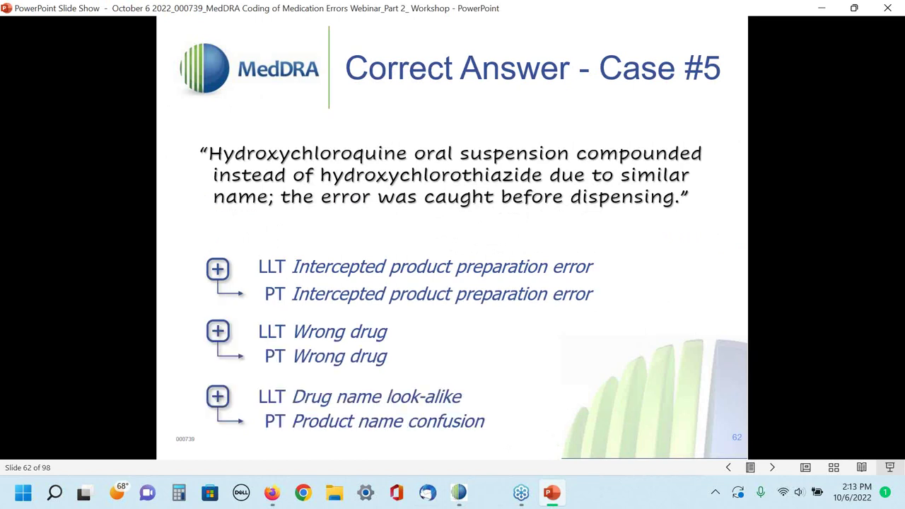
# Step: Advance the slide show past the Case #6 description to its Consider slide of assessment questions
pyautogui.press('Right')
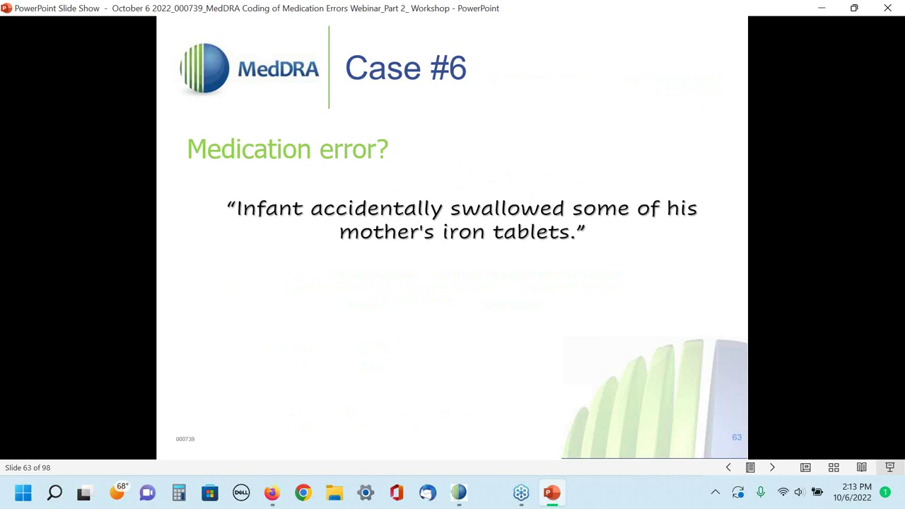
pyautogui.press('Right')
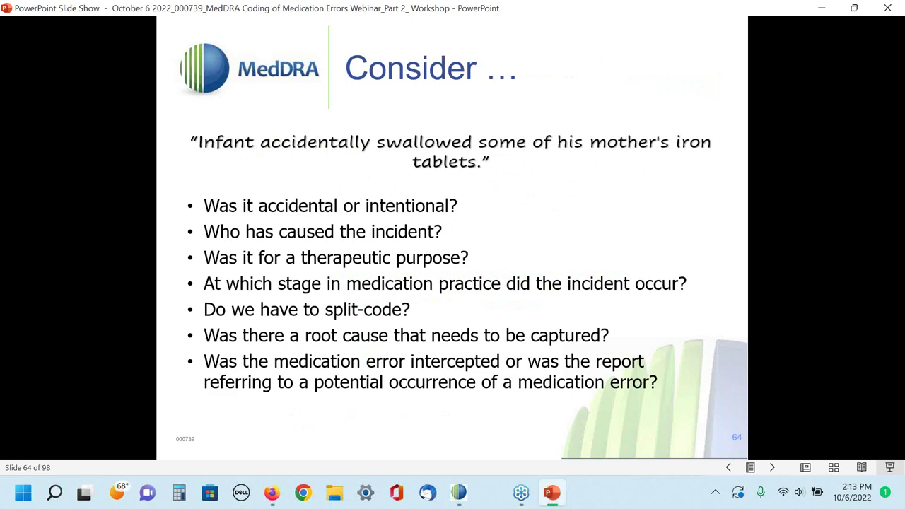
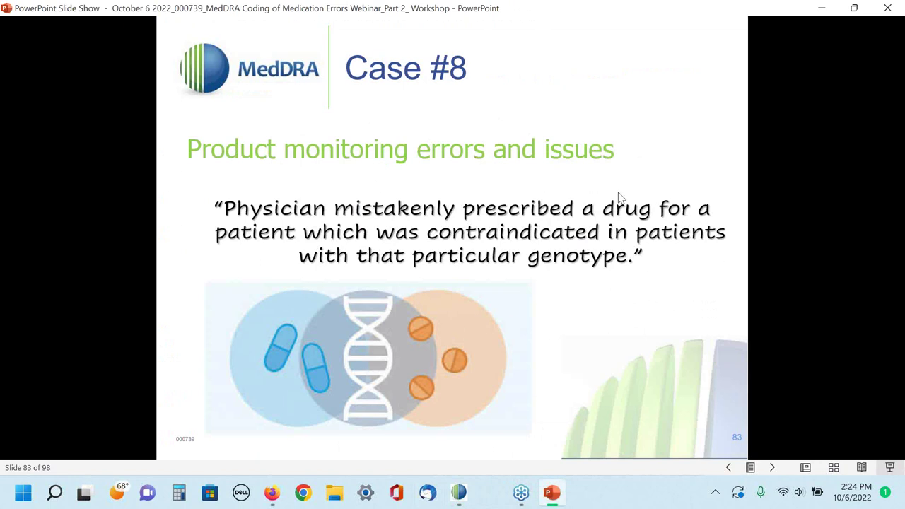
# Step: Advance from Case #8 to its correct answer slide, then switch to the MedDRA Browser and collapse the whole hierarchy
pyautogui.click(469, 364)
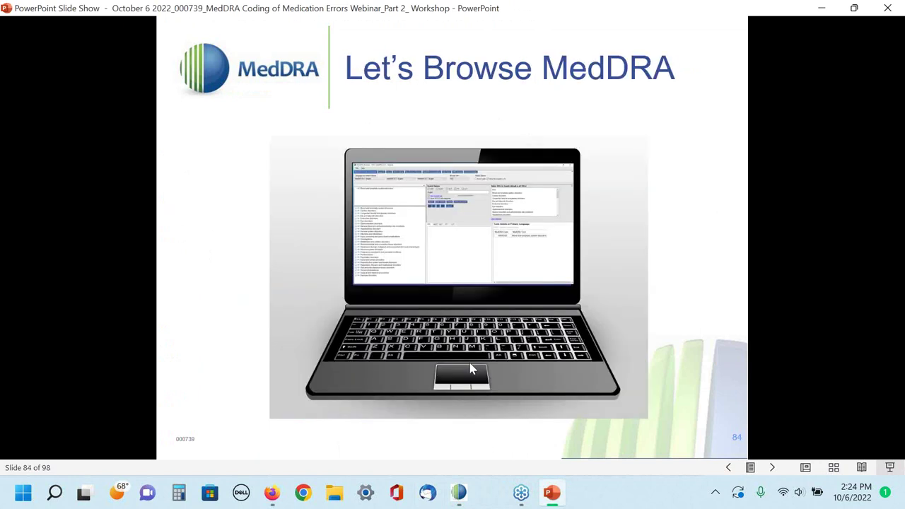
pyautogui.press('Right')
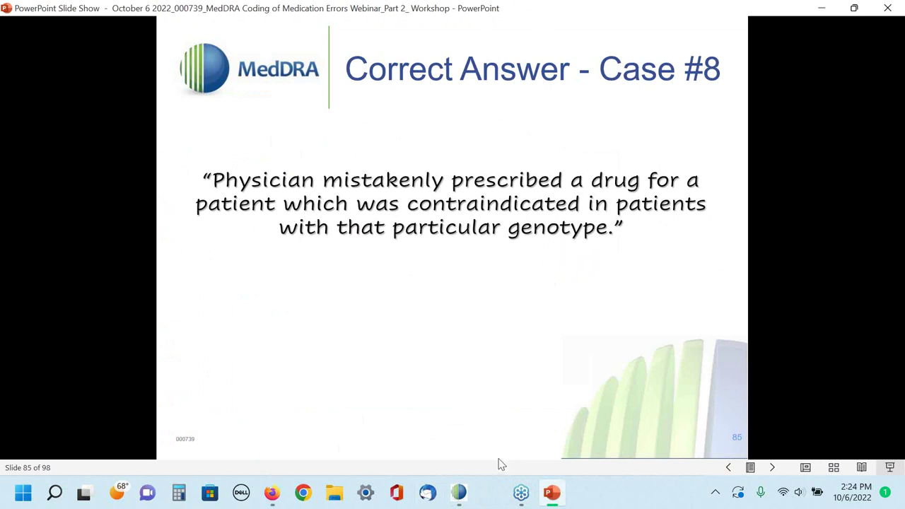
pyautogui.click(461, 495)
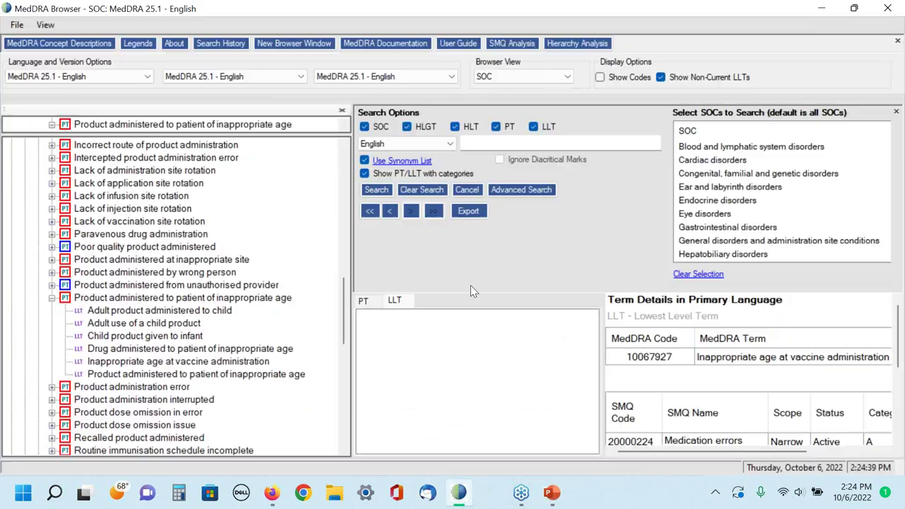
pyautogui.rightClick(323, 225)
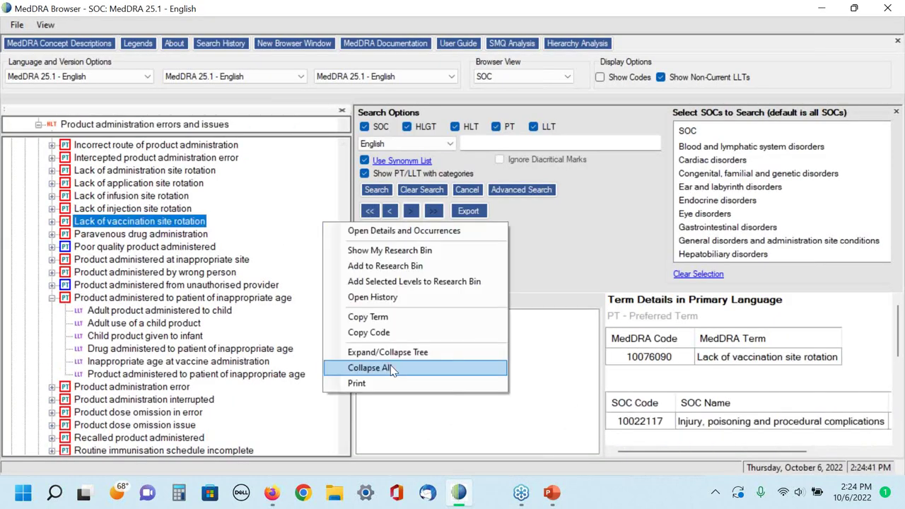
pyautogui.click(396, 366)
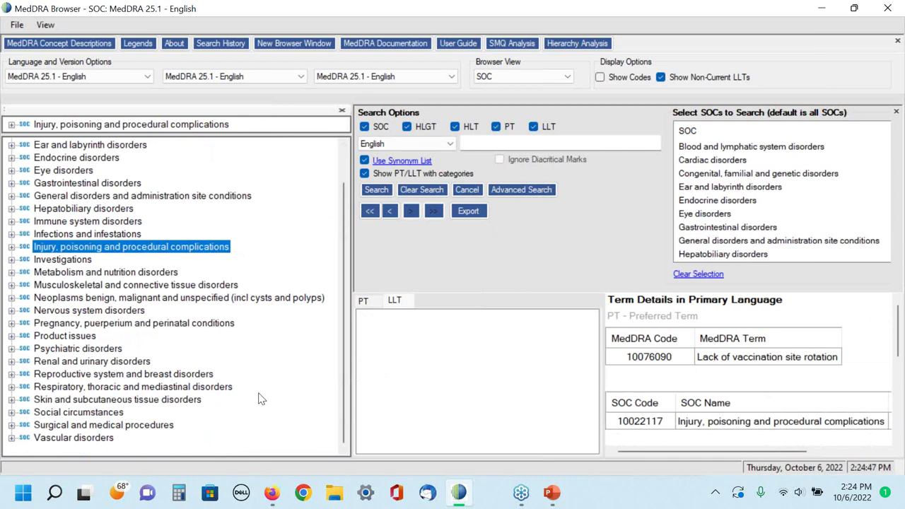
# Step: Drill down through the HLT Product monitoring errors and issues to the LLTs under Labelled drug-genetic interaction medication error, and collapse the whole hierarchy
pyautogui.click(11, 247)
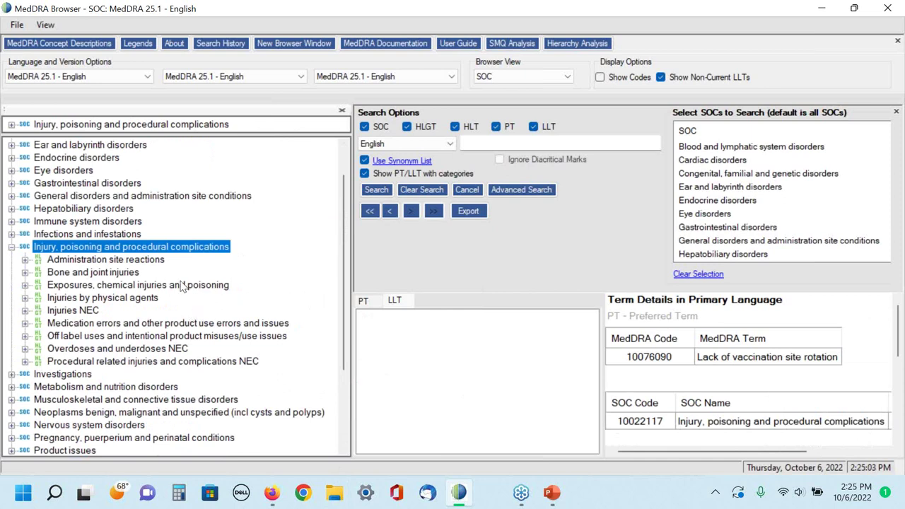
pyautogui.click(24, 323)
pyautogui.scroll(-1, 258, 295)
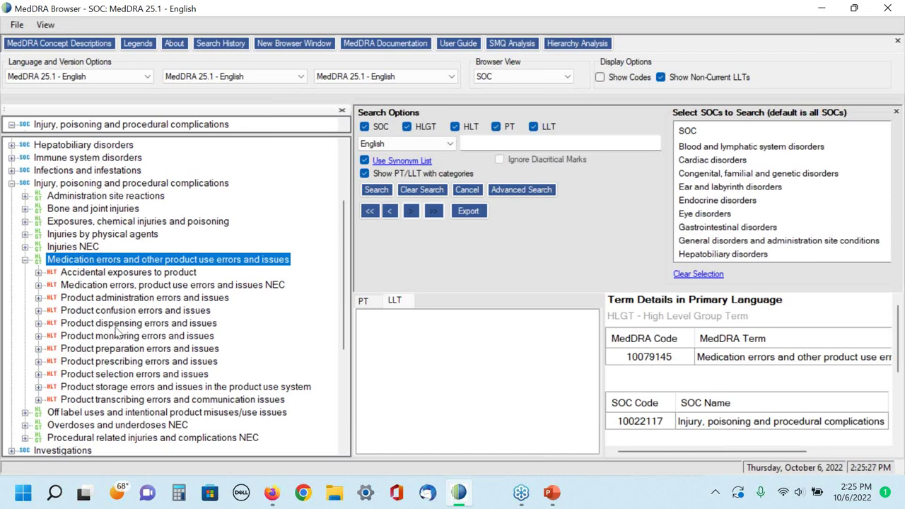
pyautogui.click(38, 336)
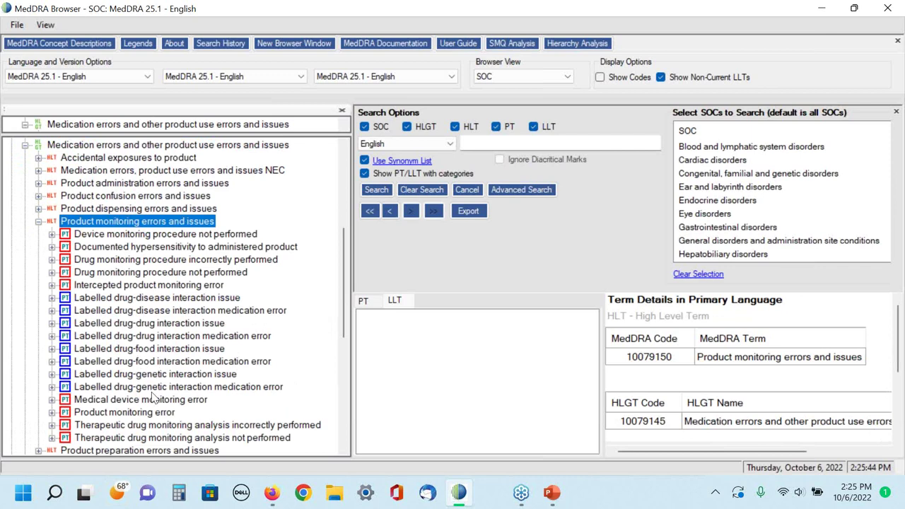
pyautogui.click(52, 387)
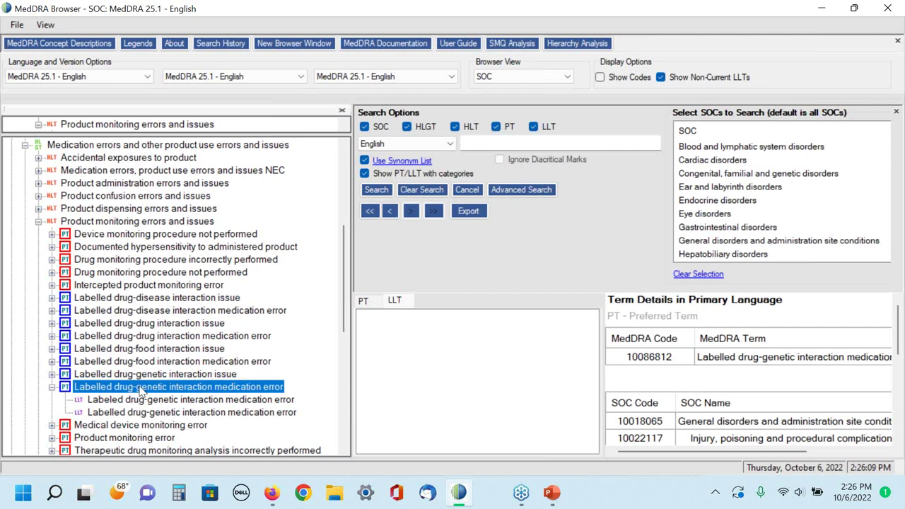
pyautogui.click(281, 351)
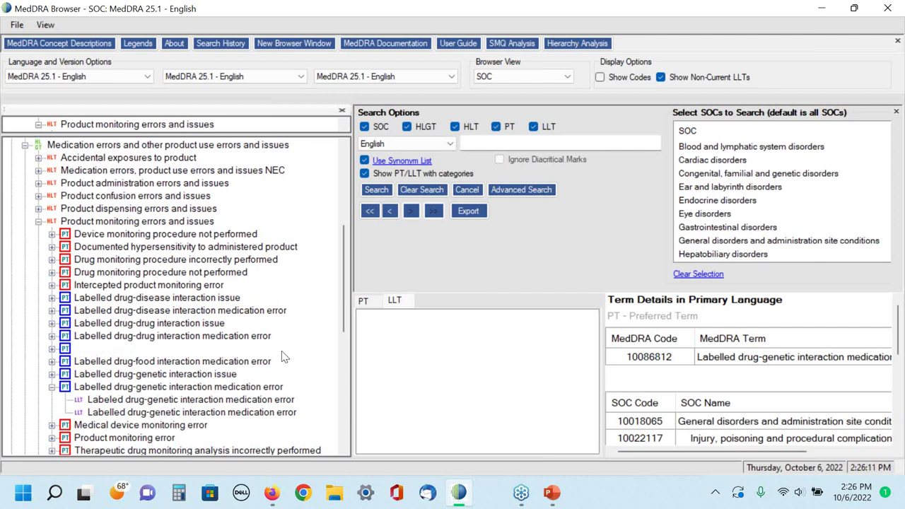
pyautogui.rightClick(281, 351)
pyautogui.click(335, 449)
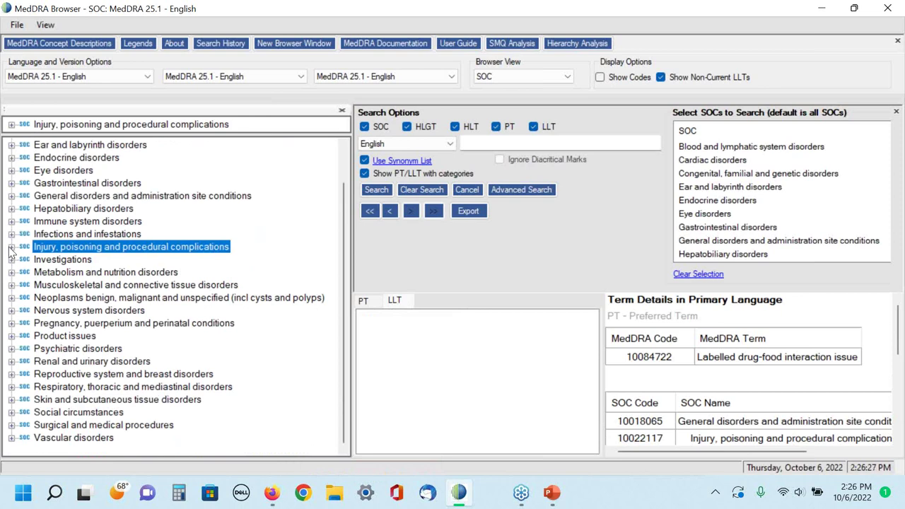
# Step: Drill down from the SOC Injury, poisoning and procedural complications through Product prescribing errors and issues to the LLTs under Contraindicated product prescribed
pyautogui.click(11, 247)
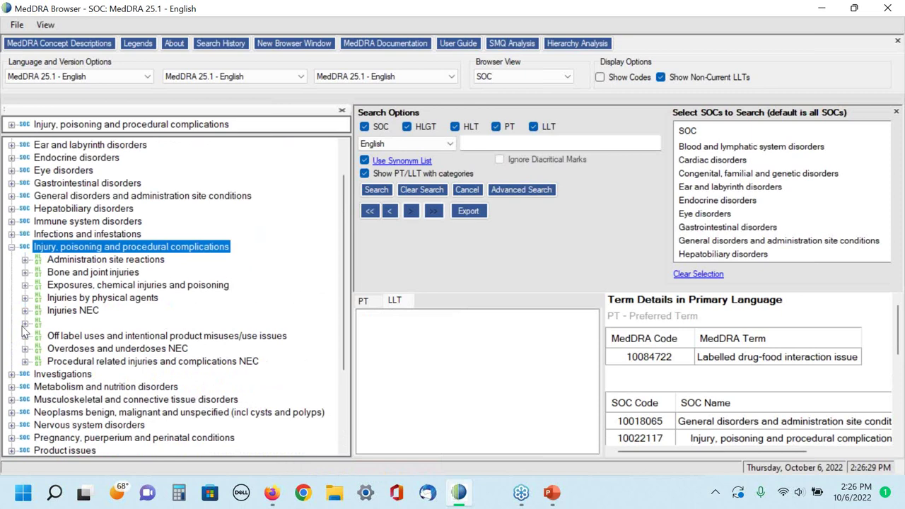
pyautogui.click(25, 323)
pyautogui.scroll(-2, 123, 326)
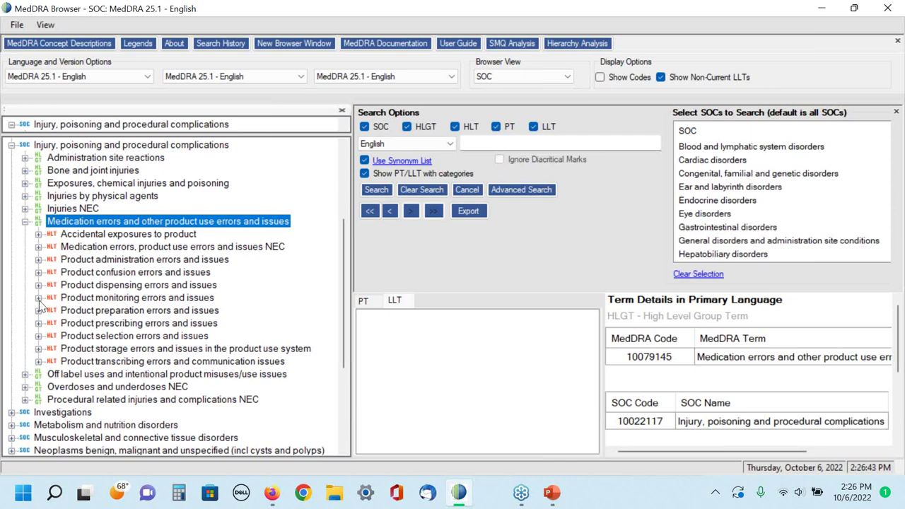
pyautogui.click(39, 323)
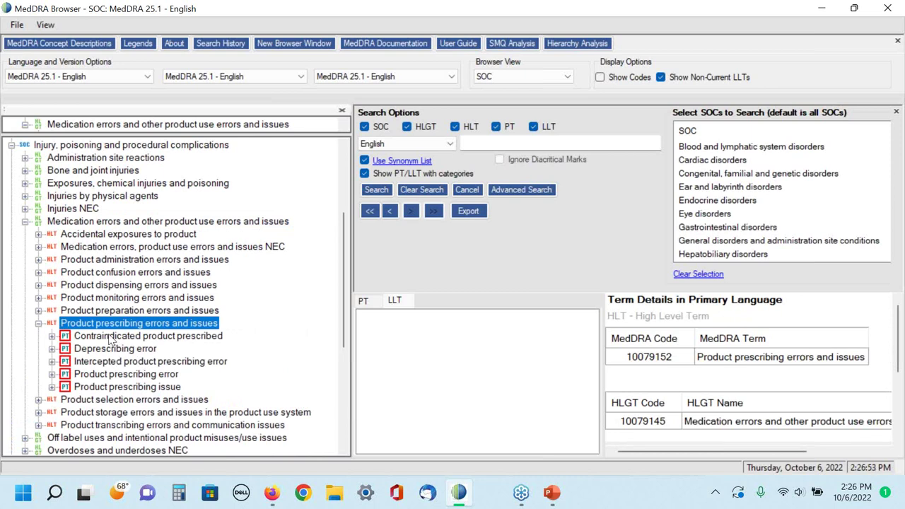
pyautogui.click(52, 337)
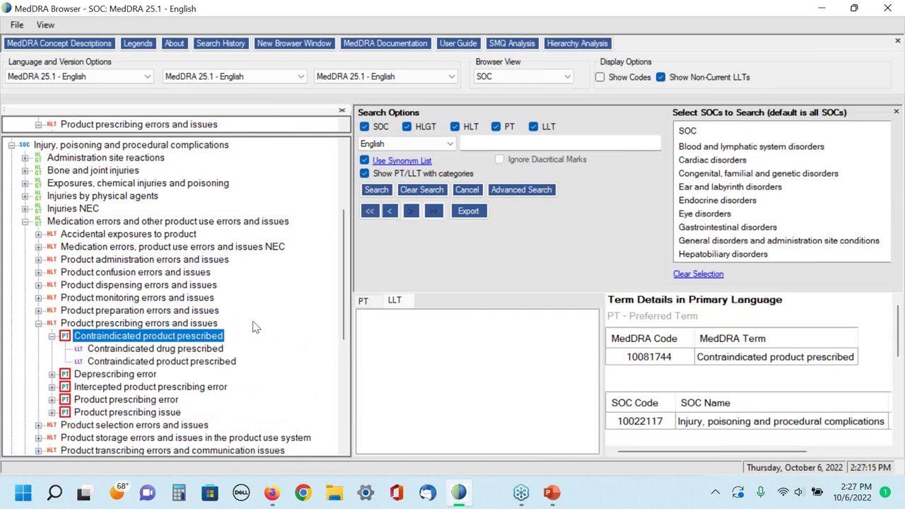
# Step: Switch to the PowerPoint slide show and reveal all LLT and PT answer terms on the Case #8 correct answer slide
pyautogui.click(551, 493)
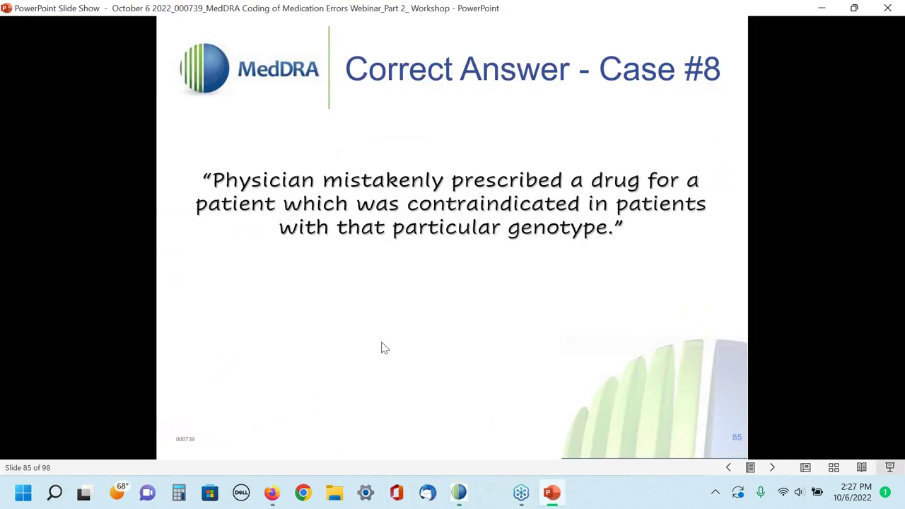
pyautogui.click(382, 348)
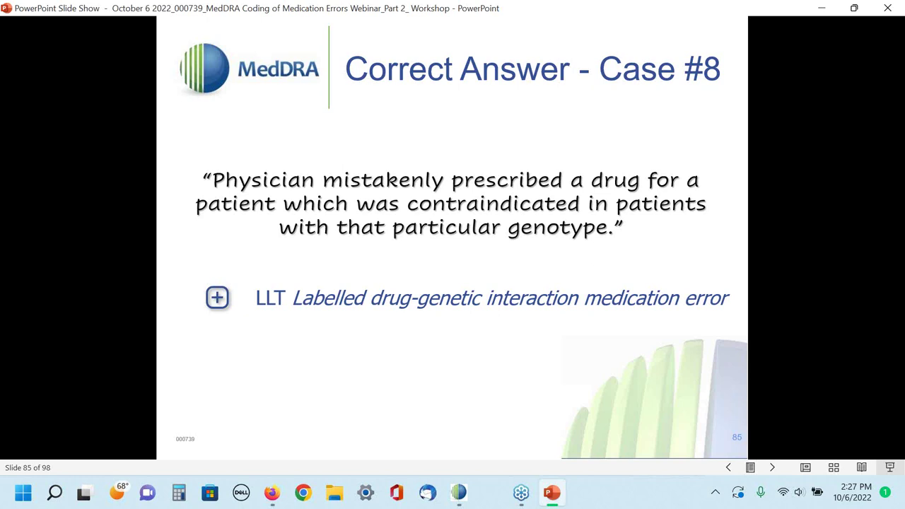
pyautogui.press('Right')
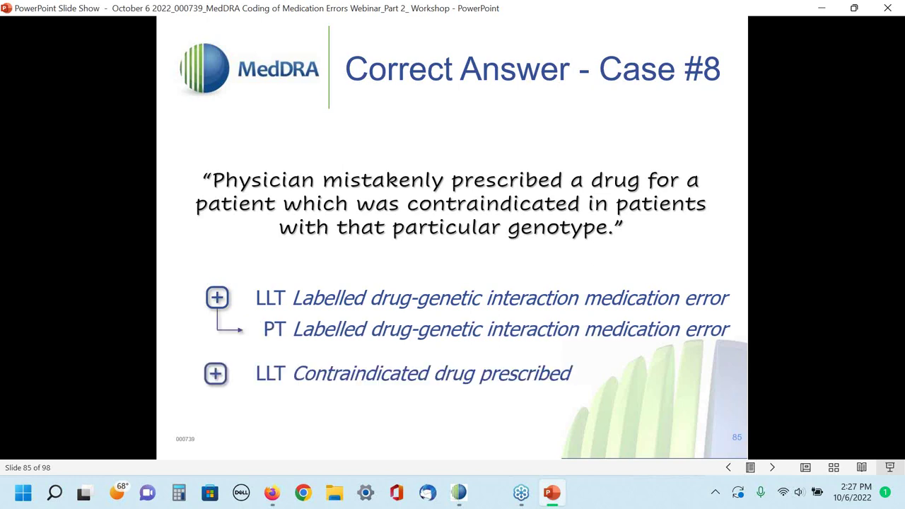
pyautogui.press('Right')
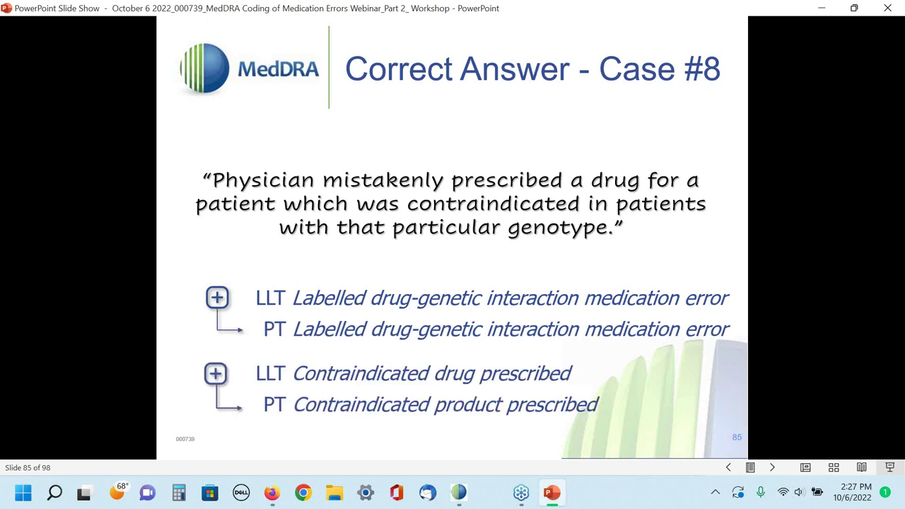
# Step: Advance the slide show through Case #9 and its Consider questions to the Decision Making slide
pyautogui.press('Right')
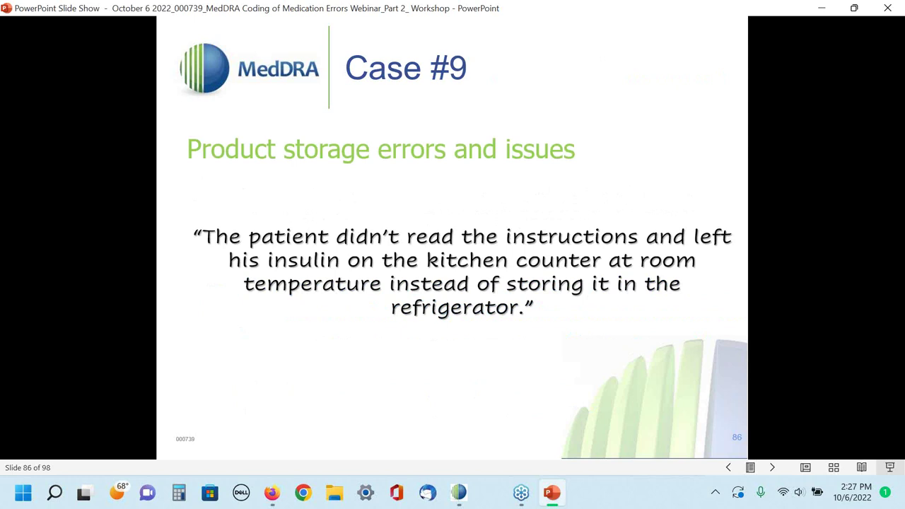
pyautogui.press('Right')
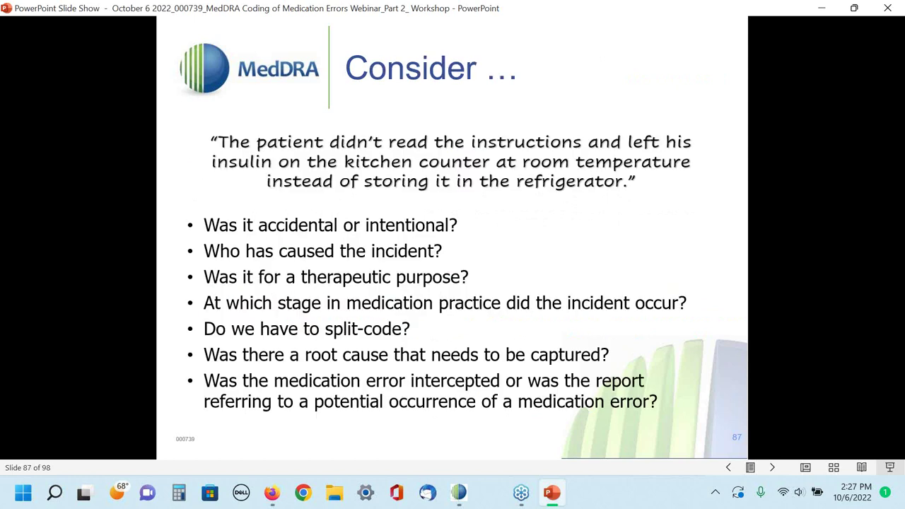
pyautogui.press('Right')
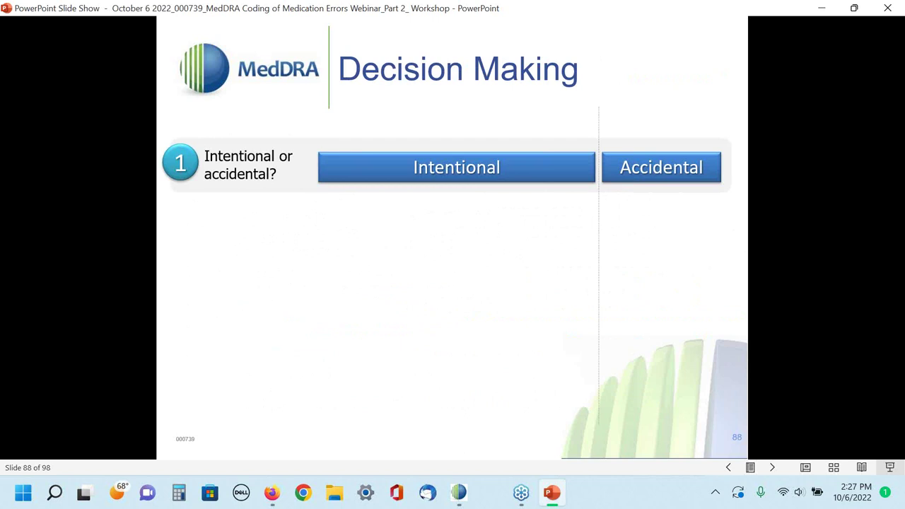
# Step: Reveal the Decision Making path for Case #9 from Accidental through By whom and Therapeutic intention to Medication error
pyautogui.press('Right')
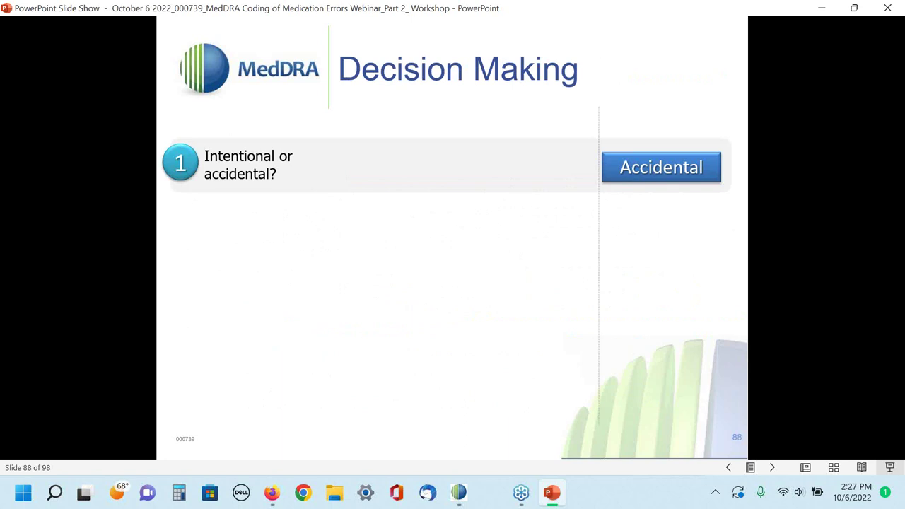
pyautogui.press('Right')
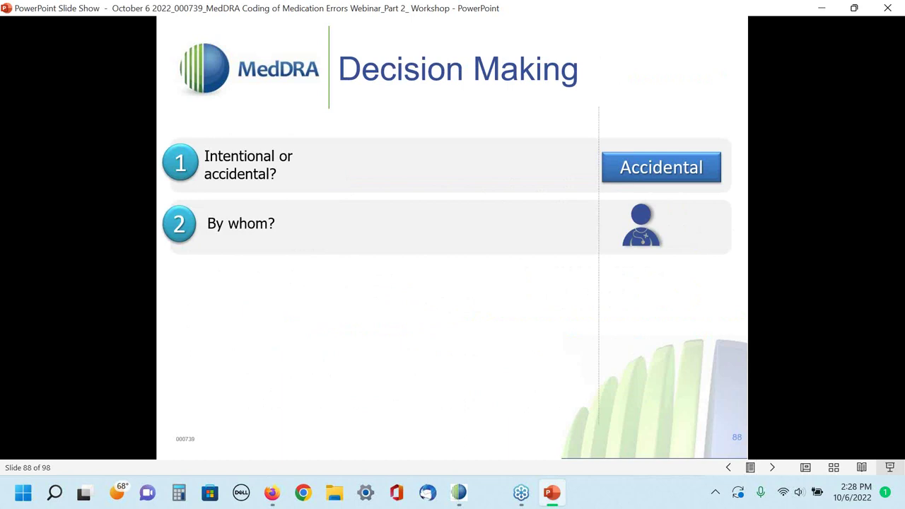
pyautogui.press('Right')
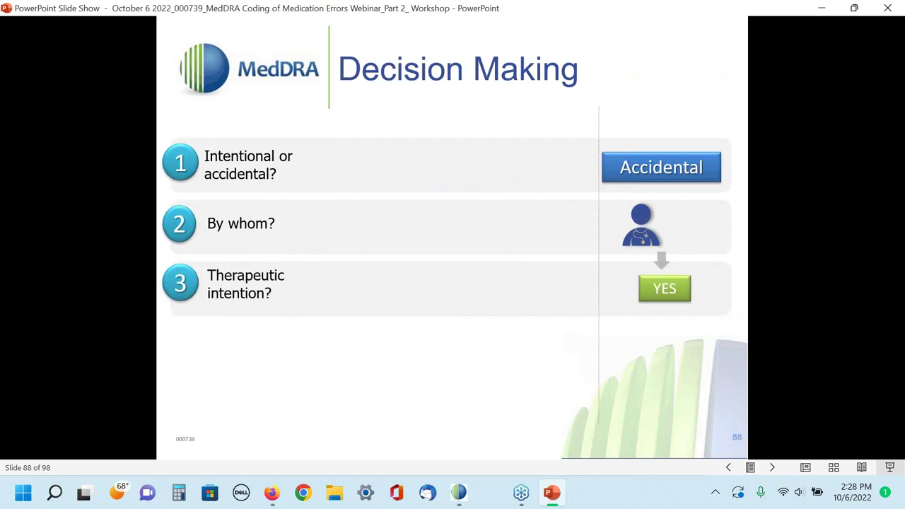
pyautogui.press('Right')
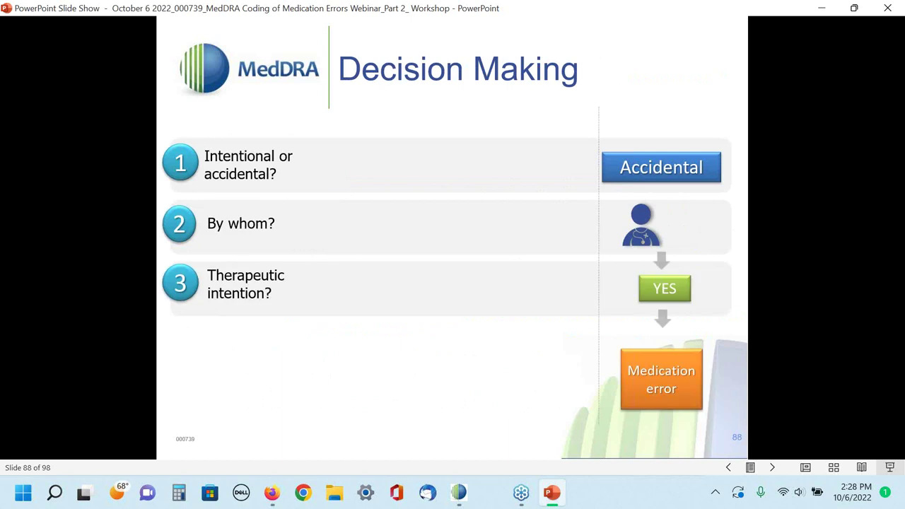